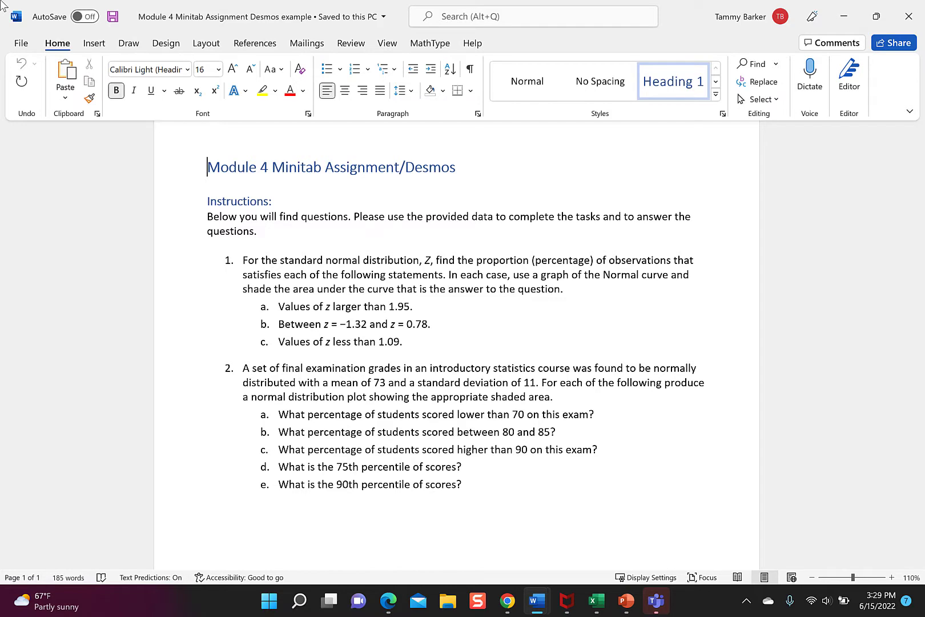
# Switch to the Desmos graphing calculator and enter normaldist as the first expression.
pyautogui.hotkey('alt', 'Tab')
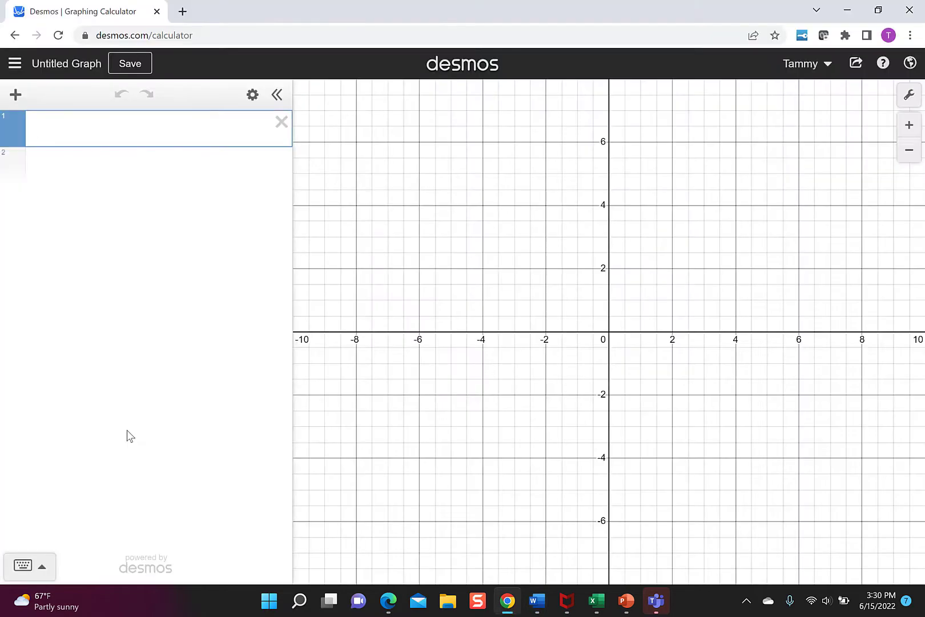
pyautogui.write('no')
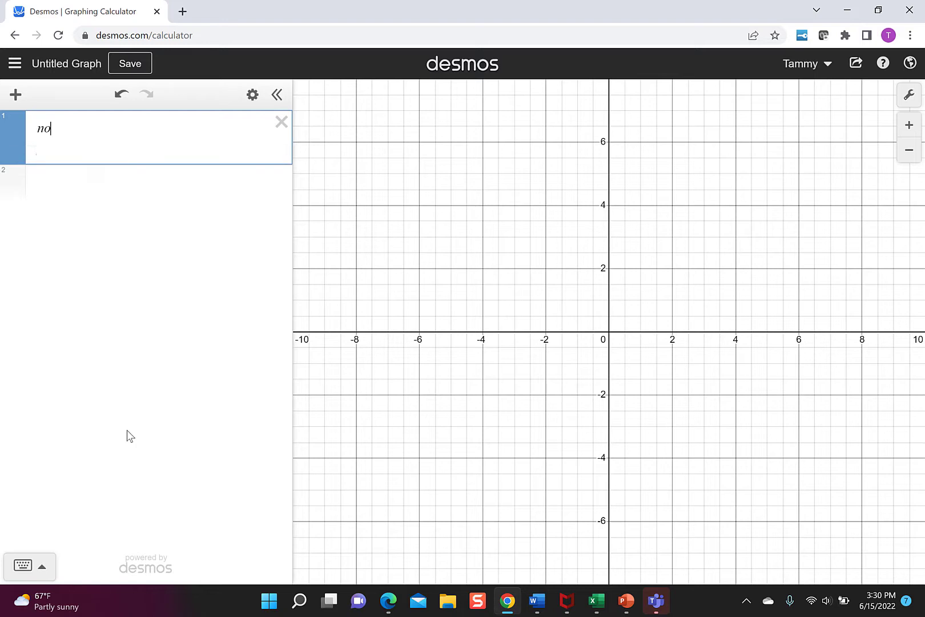
pyautogui.write('rmaldi')
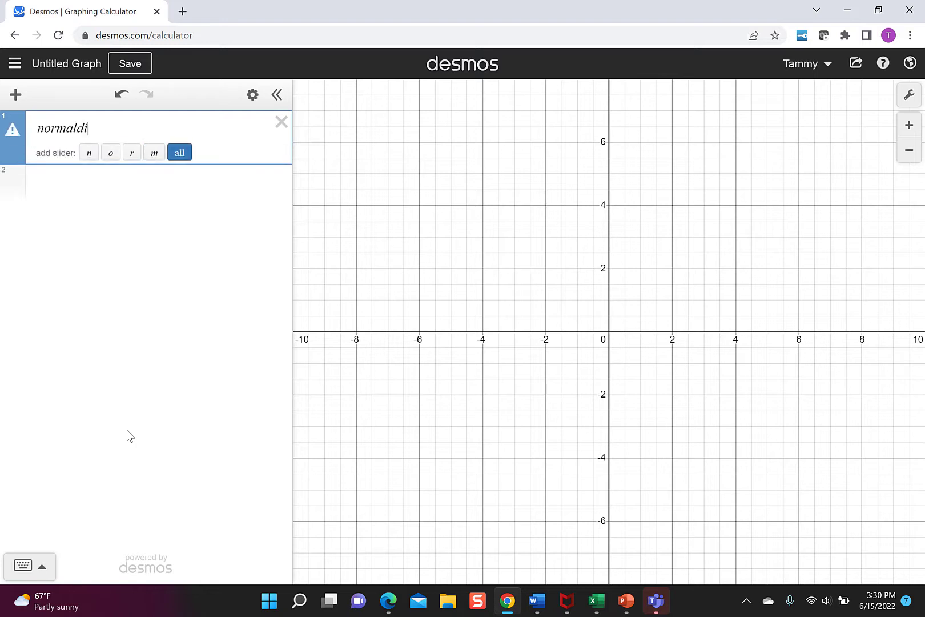
pyautogui.write('st')
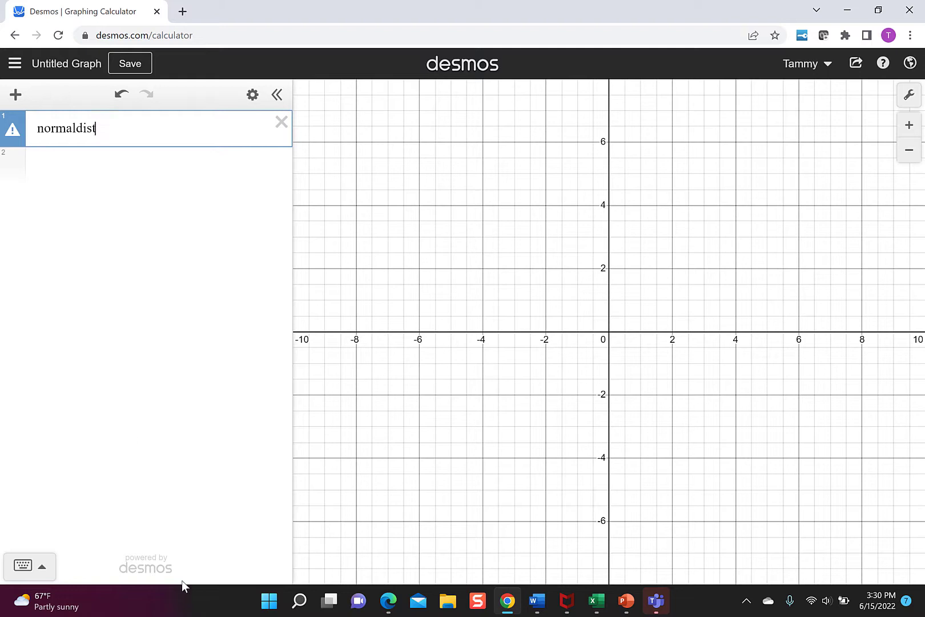
# Look up the normaldist function among the distributions in the on-screen keypad's function list.
pyautogui.click(42, 567)
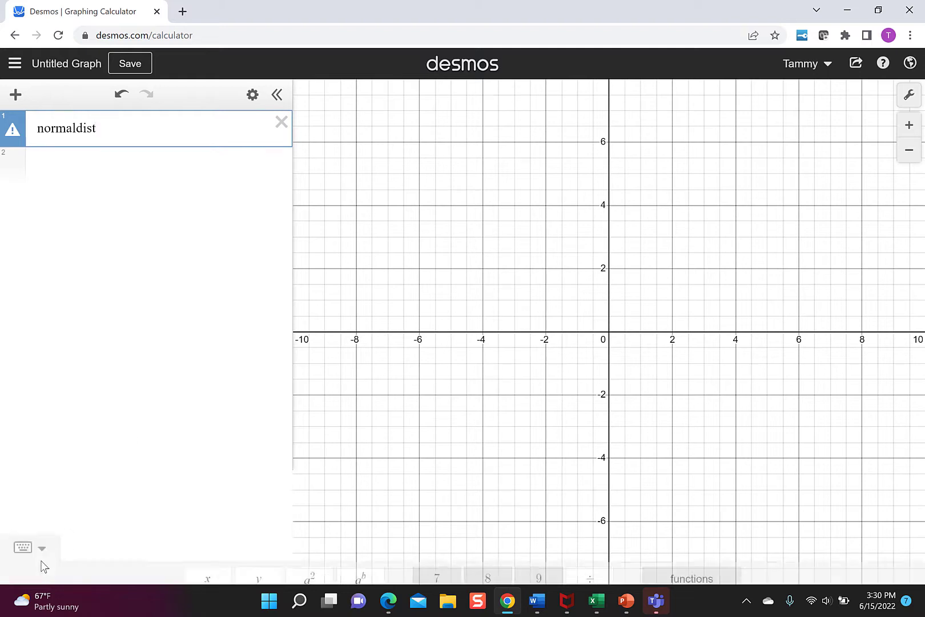
pyautogui.click(677, 494)
pyautogui.scroll(-8, 659, 350)
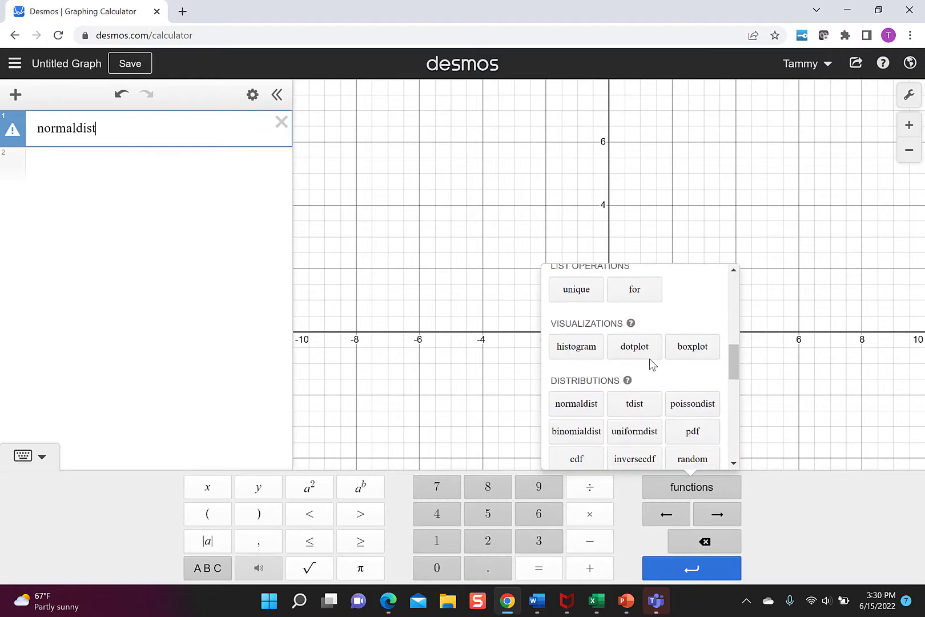
pyautogui.scroll(-3, 668, 374)
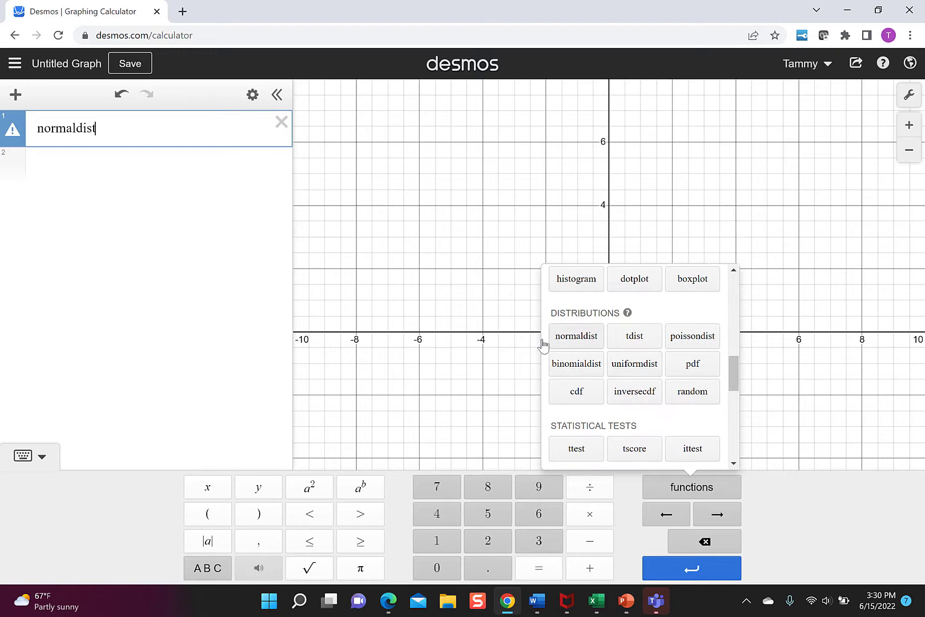
pyautogui.click(190, 139)
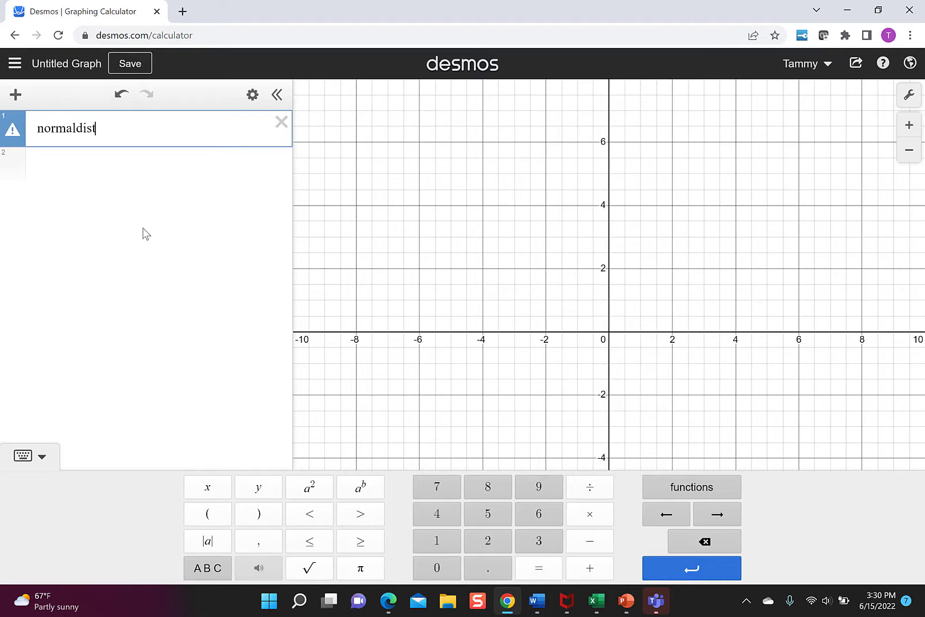
# Complete the expression as normaldist() and find its cumulative probability with a minimum of 1.95.
pyautogui.write('(')
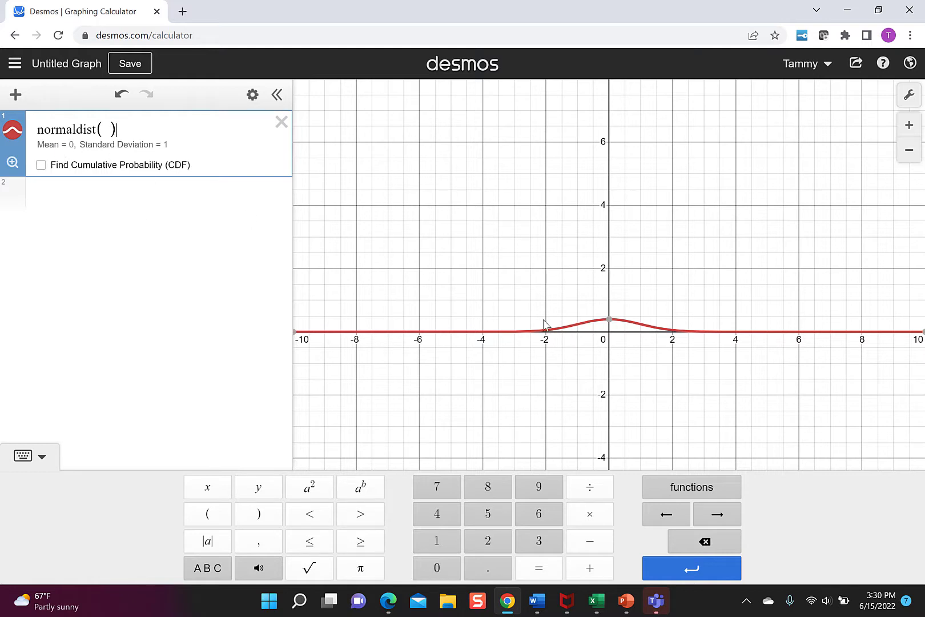
pyautogui.click(10, 164)
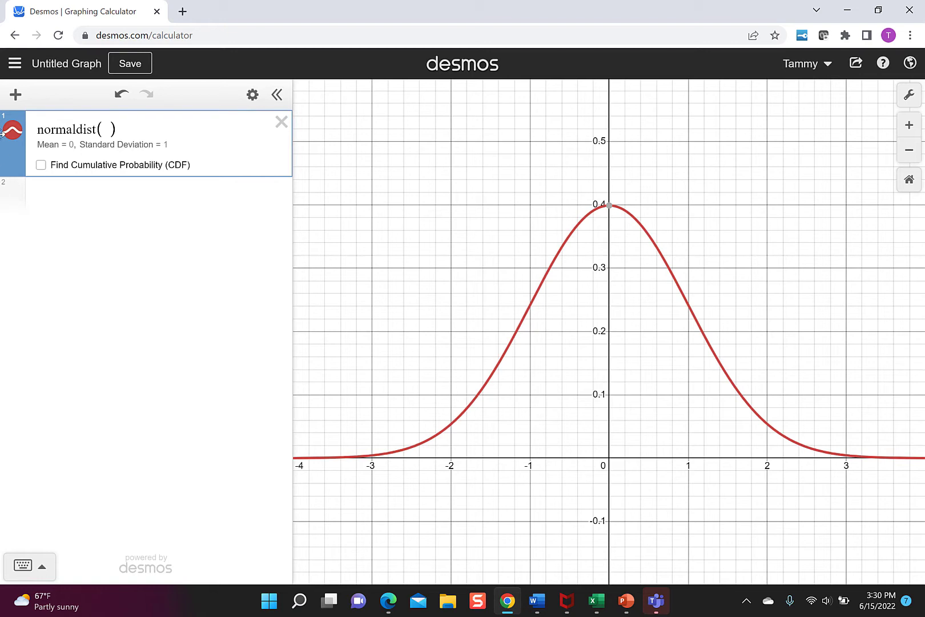
pyautogui.click(40, 166)
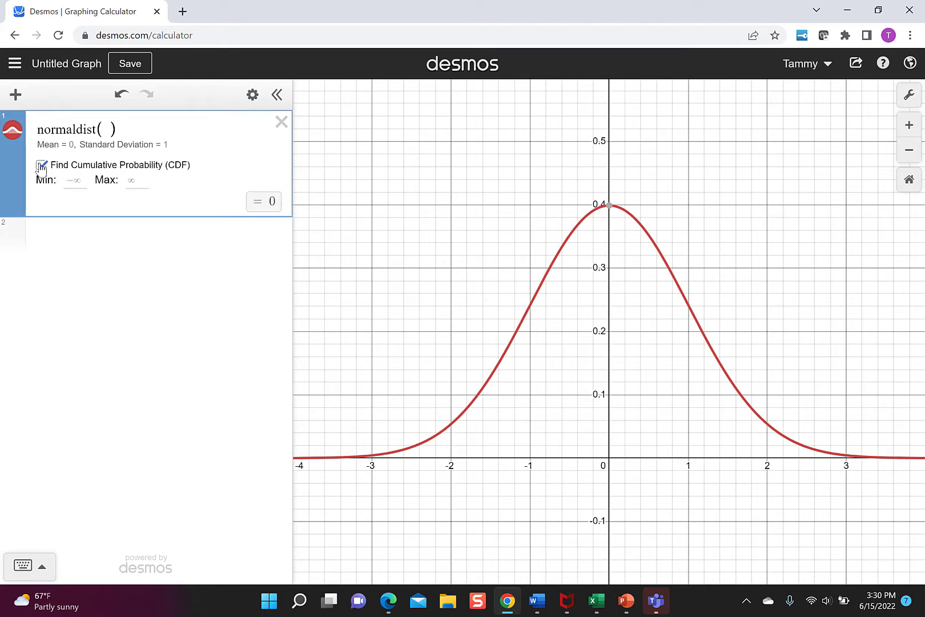
pyautogui.click(69, 178)
pyautogui.write('1.95')
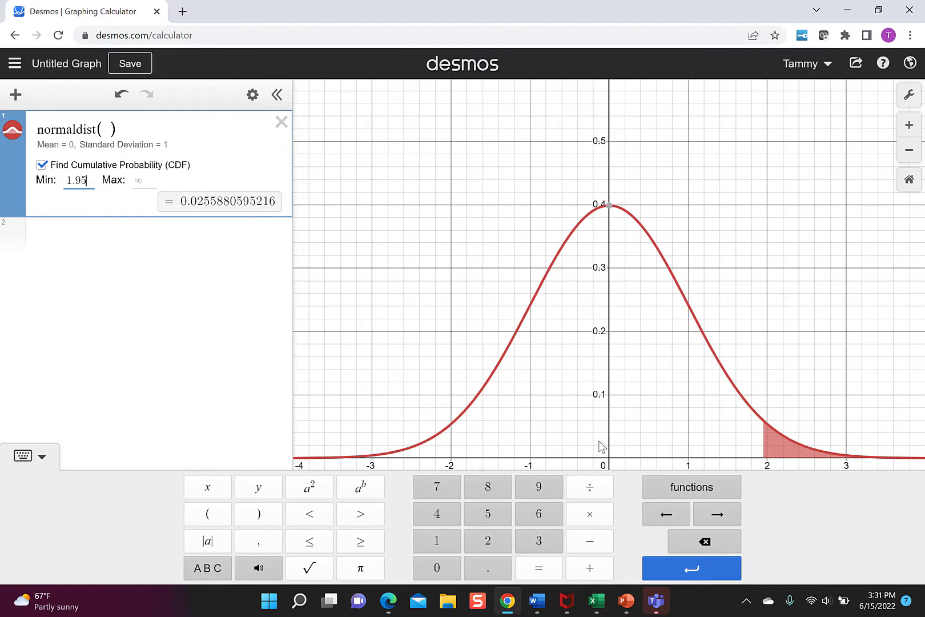
pyautogui.click(28, 455)
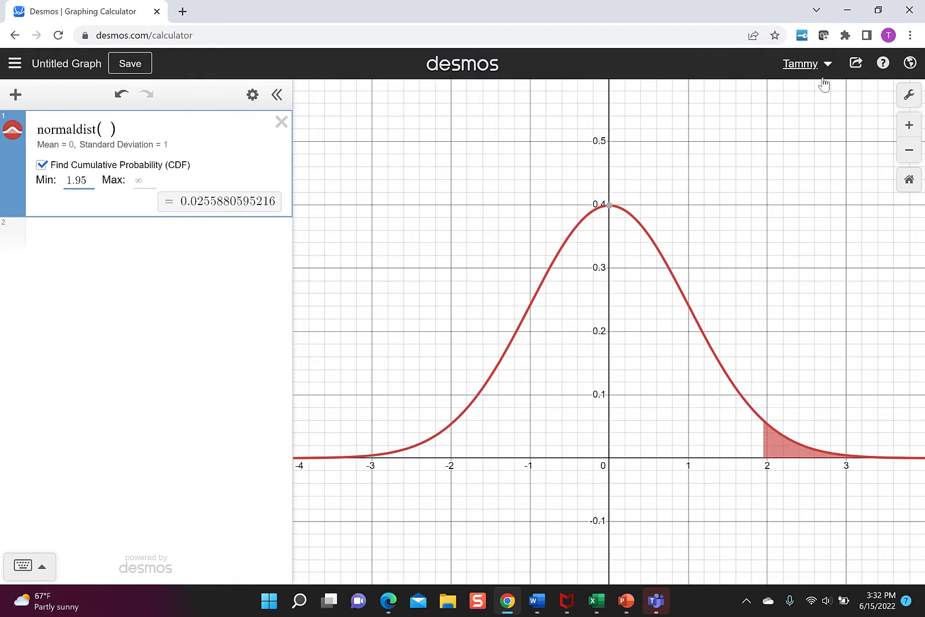
# Export the graph shaded above 1.95 at Large Rectangle size and copy its image.
pyautogui.click(855, 69)
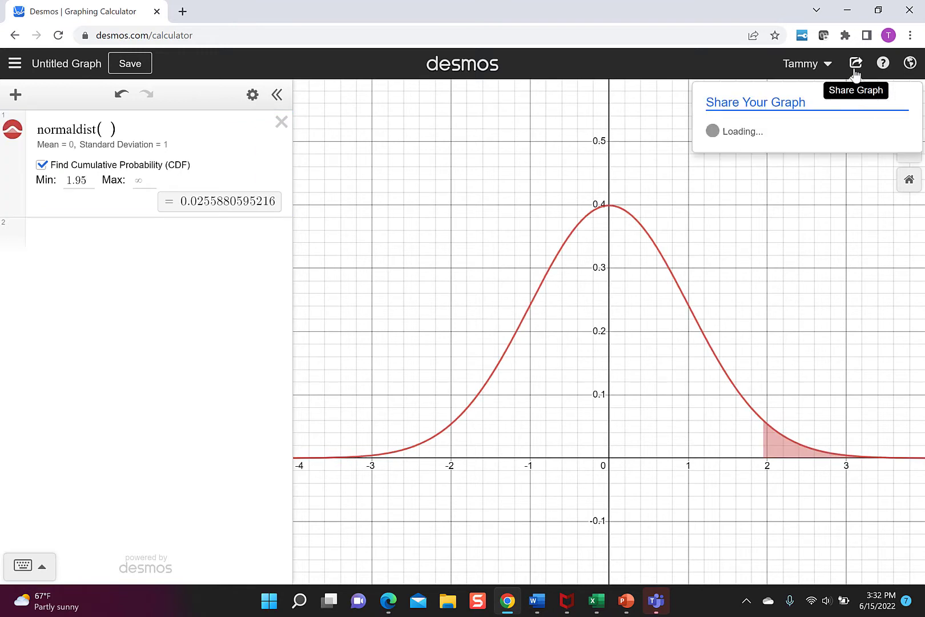
pyautogui.click(811, 183)
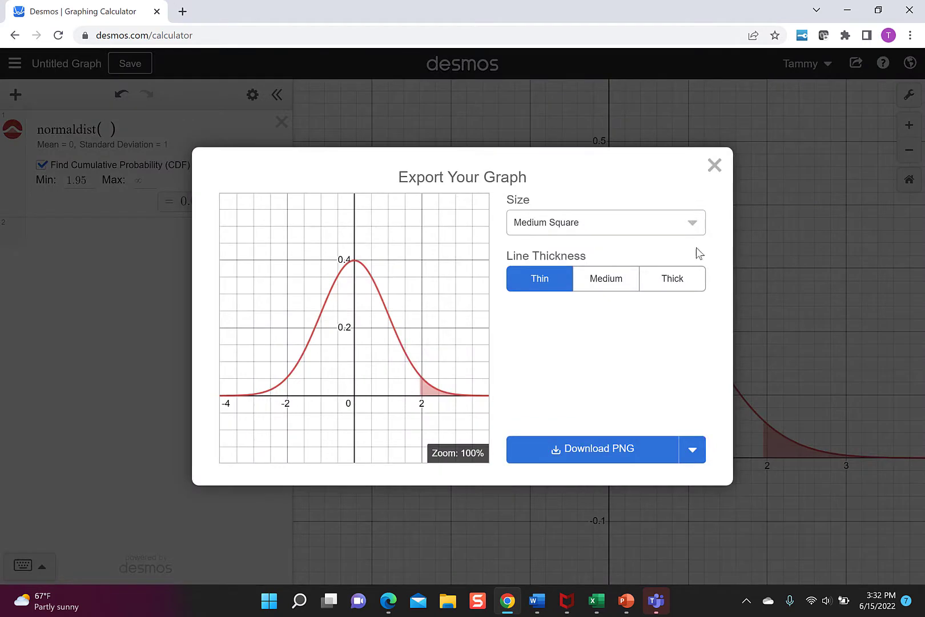
pyautogui.click(662, 229)
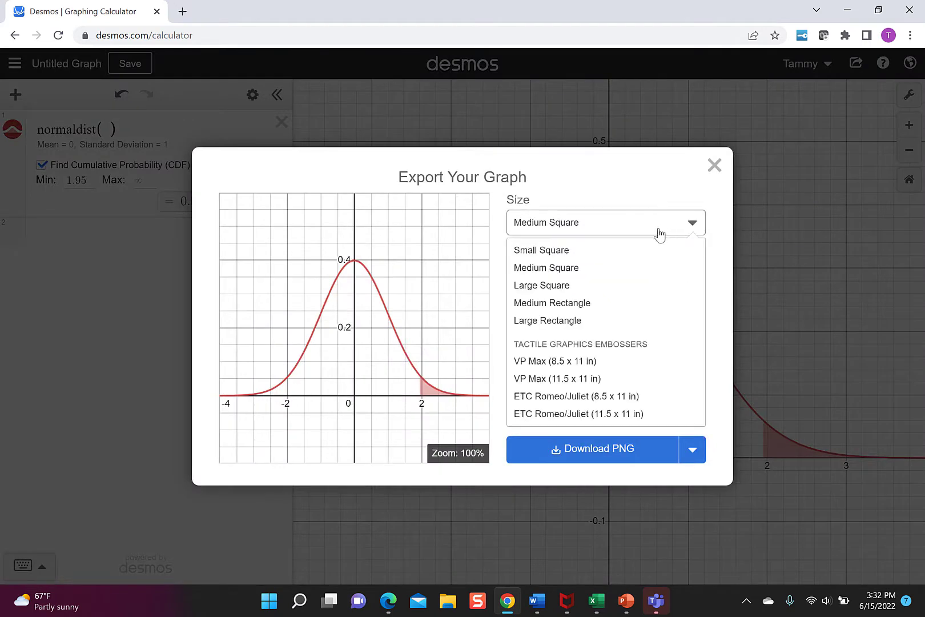
pyautogui.click(608, 325)
pyautogui.rightClick(341, 326)
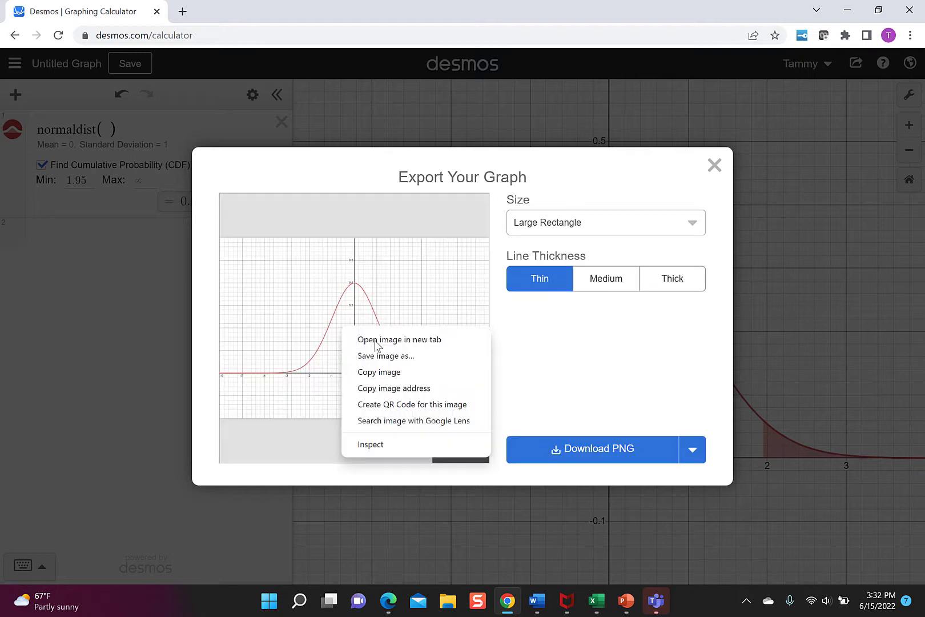
pyautogui.click(391, 372)
# Switch to Word, paste the graph on an unlettered line below question 1a, and shrink the picture.
pyautogui.click(537, 600)
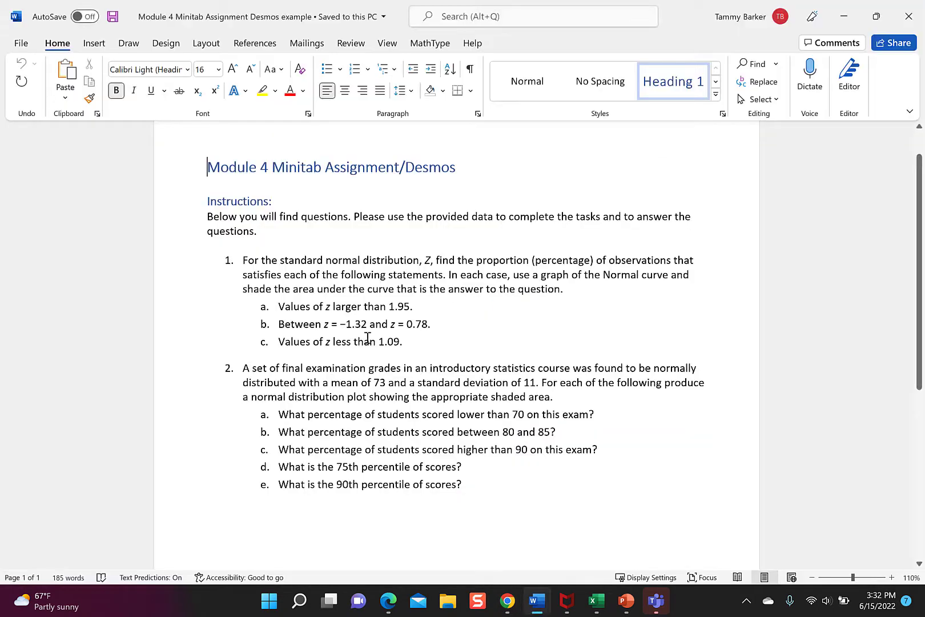
pyautogui.click(434, 309)
pyautogui.press('Return')
pyautogui.press('BackSpace')
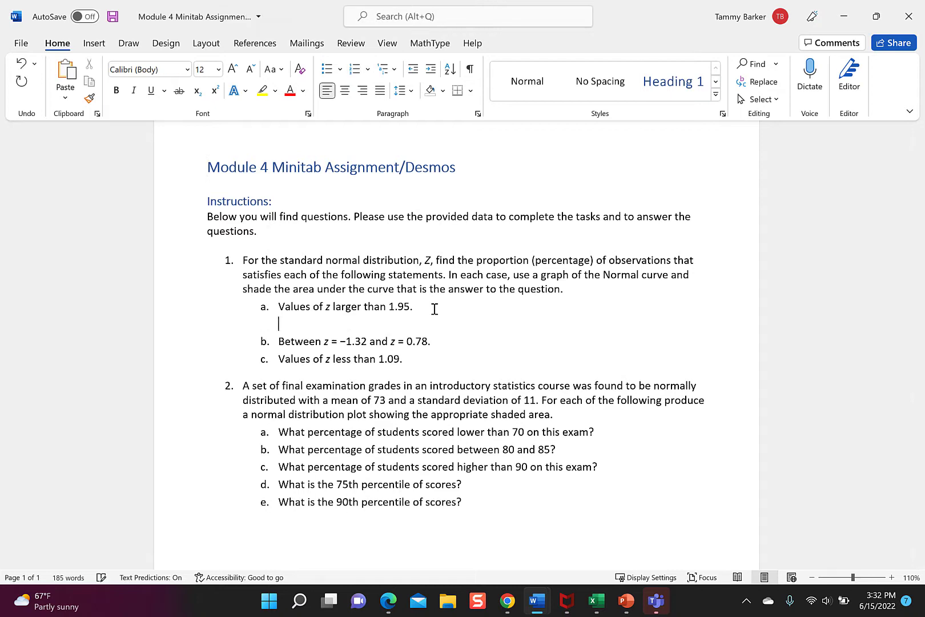
pyautogui.hotkey('ctrl', 'v')
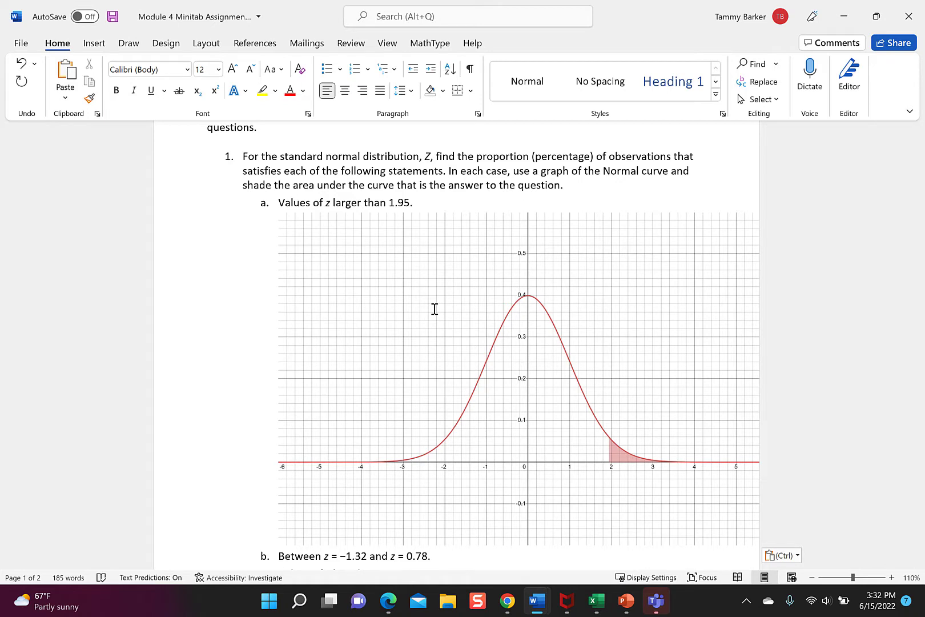
pyautogui.click(383, 266)
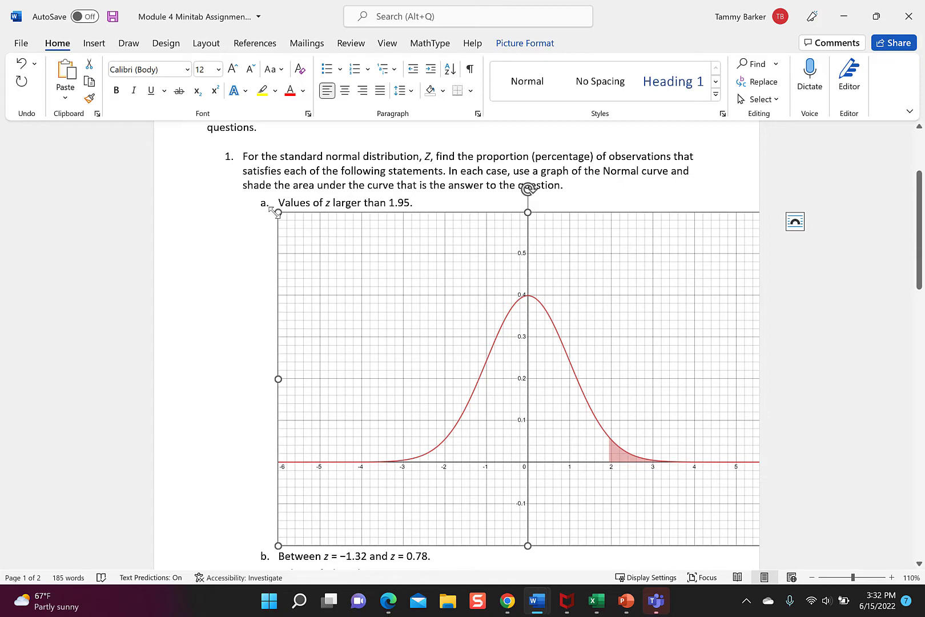
pyautogui.moveTo(276, 212); pyautogui.dragTo(387, 297)
# Below the graph, add the answer "2.56% of the the standard normal distribution is to the right of z=1.95".
pyautogui.click(674, 443)
pyautogui.press('Return')
pyautogui.write('2.56')
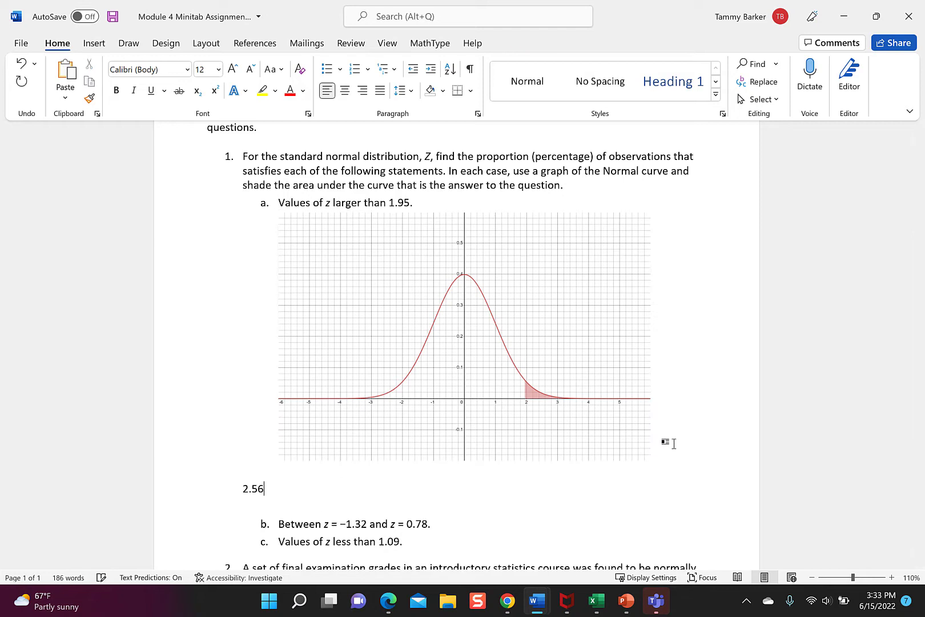
pyautogui.write('% of the the standard normal distribution is to the right of z=1.95')
# Switch to Desmos and set the cumulative probability range to a minimum of −1.32 and a maximum of 0.78.
pyautogui.hotkey('alt', 'Tab')
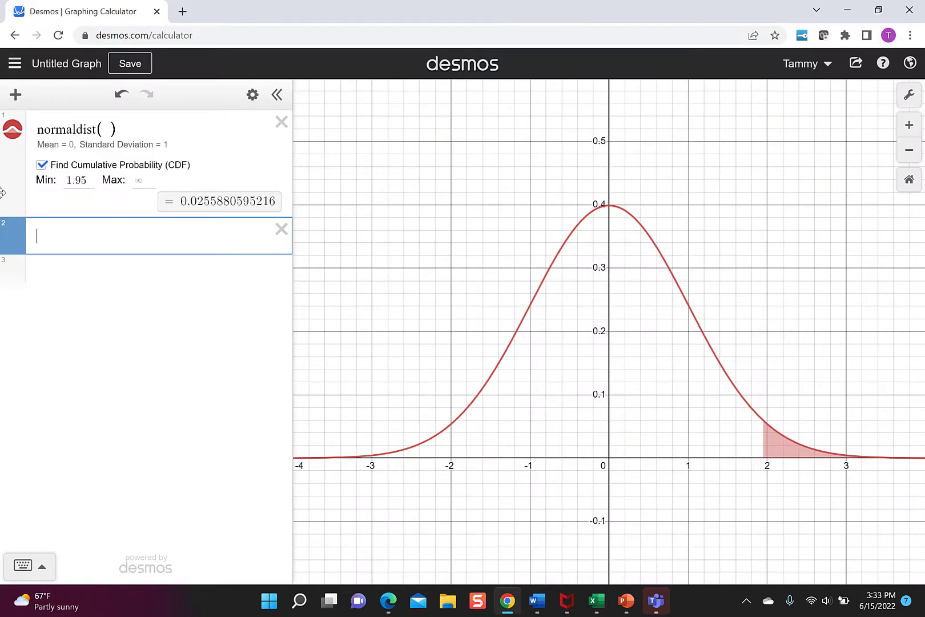
pyautogui.click(89, 179)
pyautogui.press('BackSpace')
pyautogui.press('BackSpace')
pyautogui.press('BackSpace')
pyautogui.press('BackSpace')
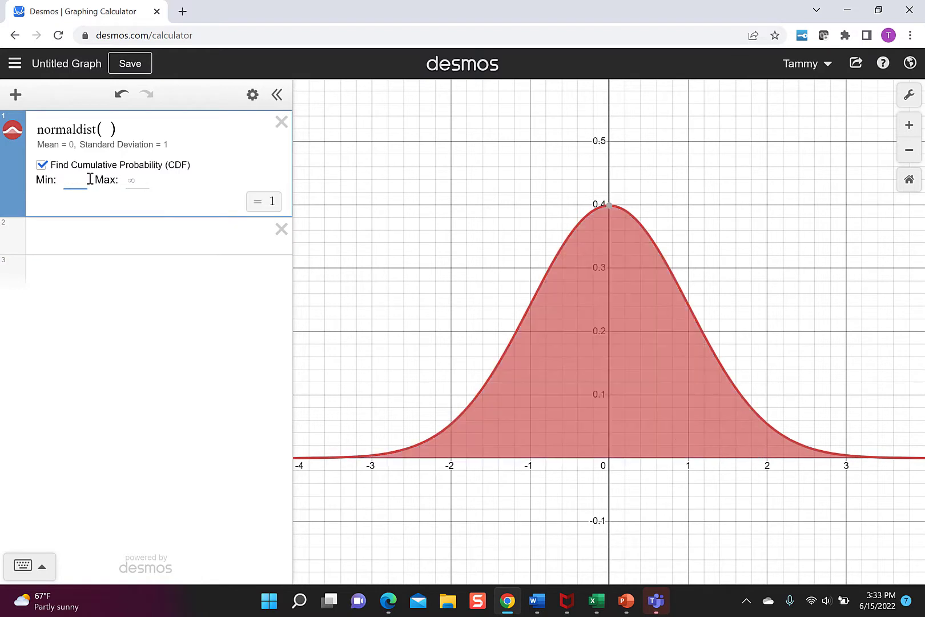
pyautogui.write('-1.3')
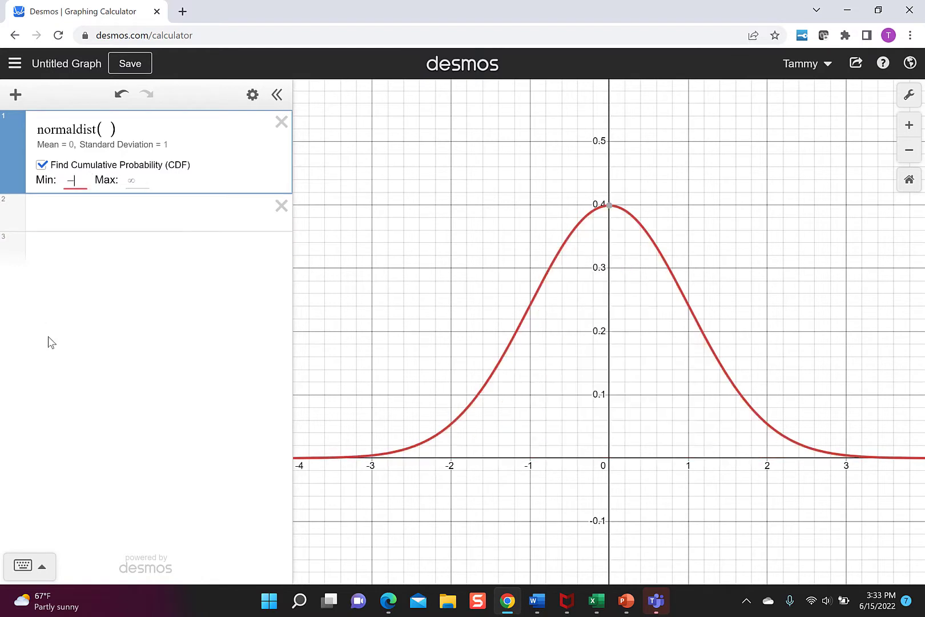
pyautogui.write('2')
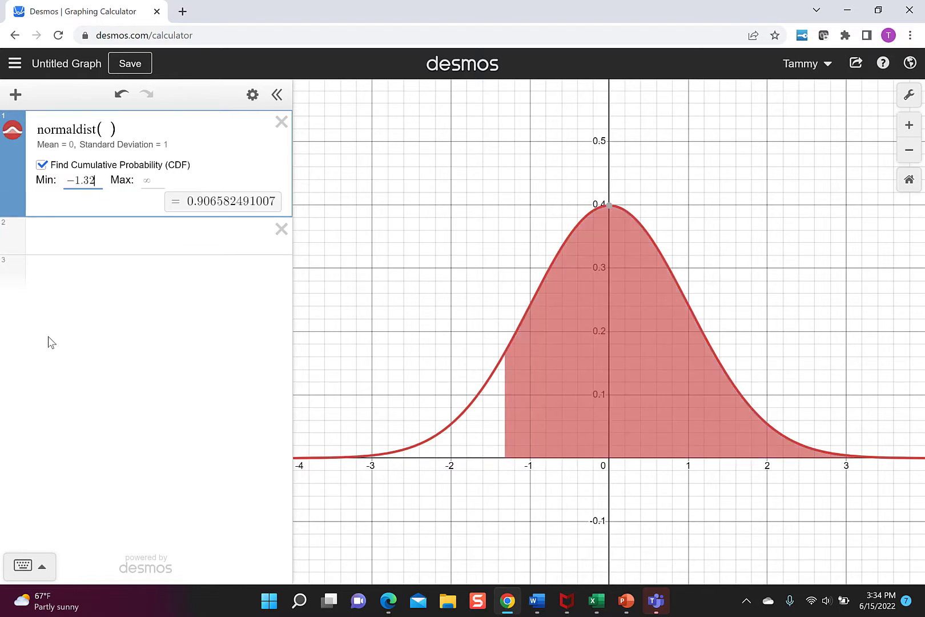
pyautogui.press('Tab')
pyautogui.write('0.78')
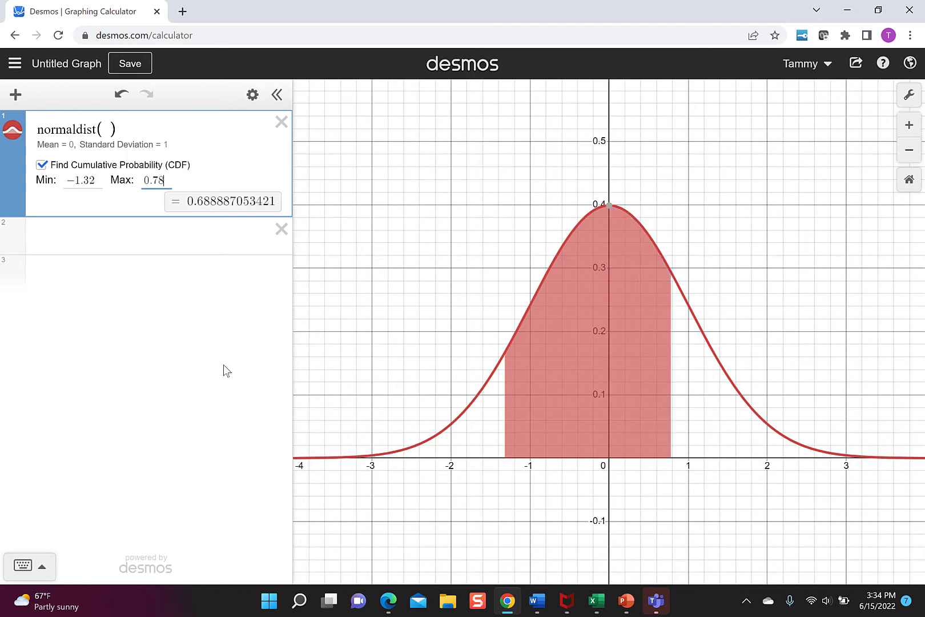
# Export the graph shaded between −1.32 and 0.78 at Large Rectangle size and copy its image.
pyautogui.click(855, 69)
pyautogui.click(754, 181)
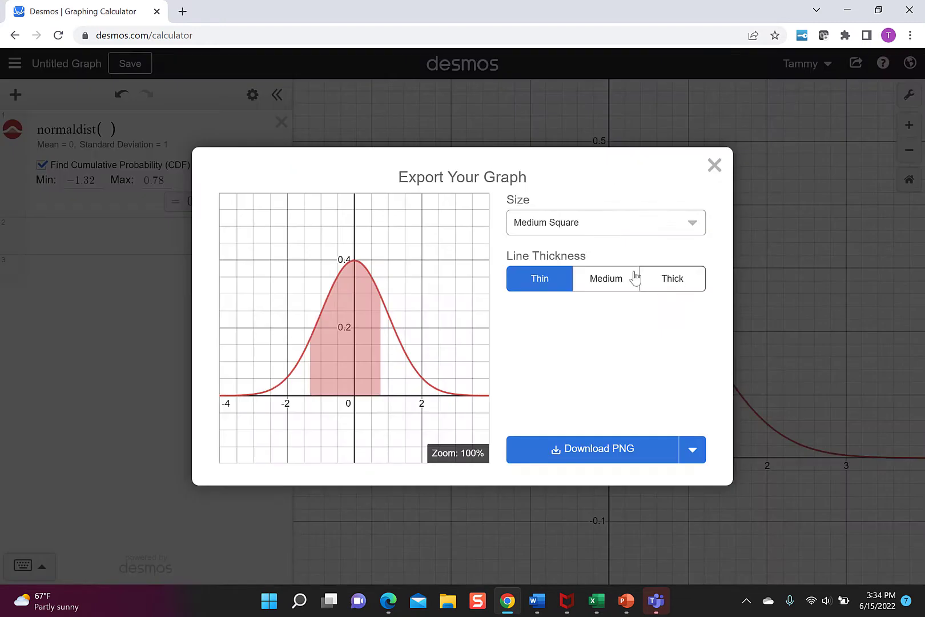
pyautogui.click(605, 228)
pyautogui.click(578, 320)
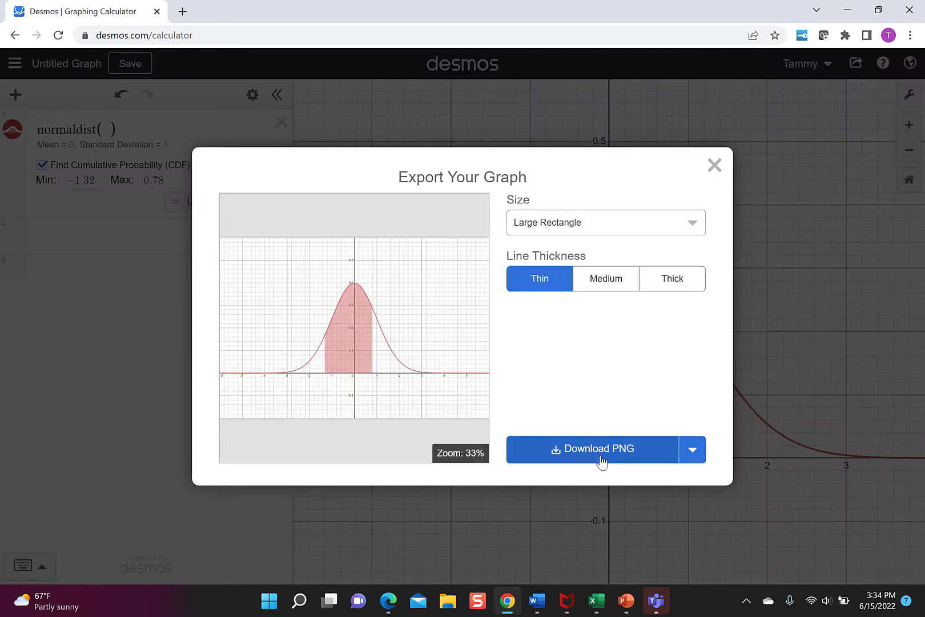
pyautogui.rightClick(363, 326)
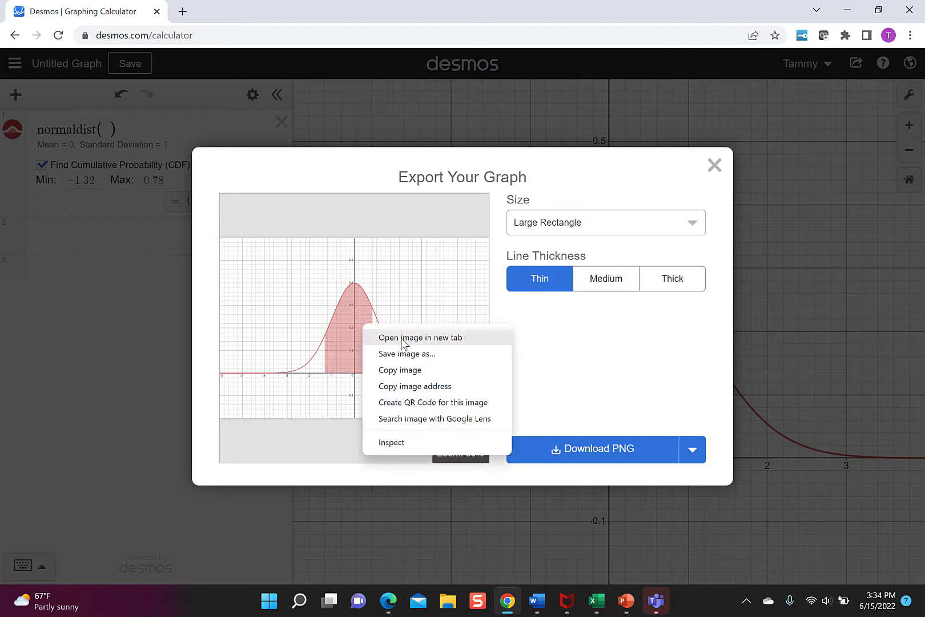
pyautogui.click(385, 369)
# Switch to Word, paste the graph on an unlettered line below question 1b, and shrink the picture.
pyautogui.click(536, 601)
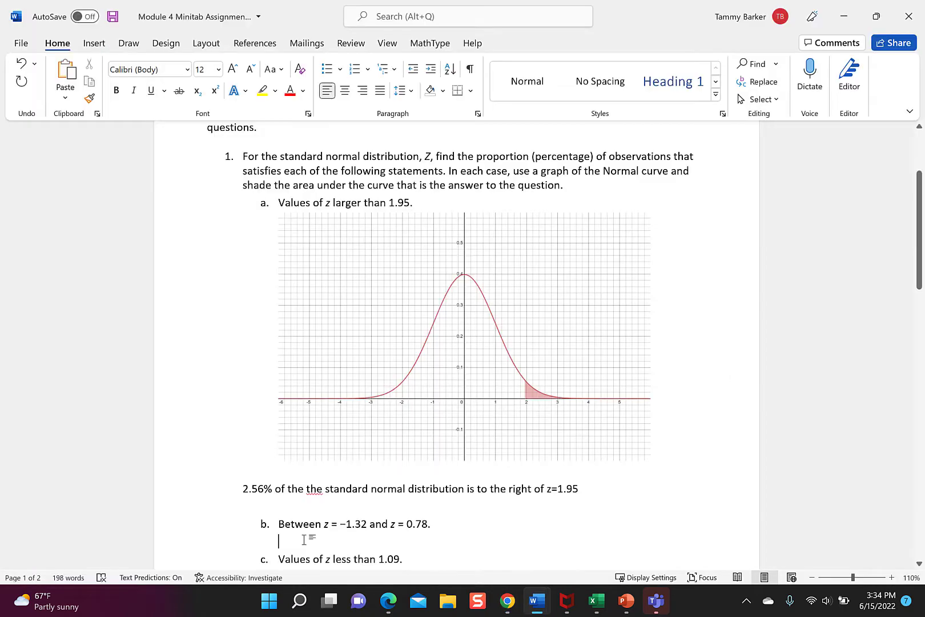
pyautogui.hotkey('ctrl', 'v')
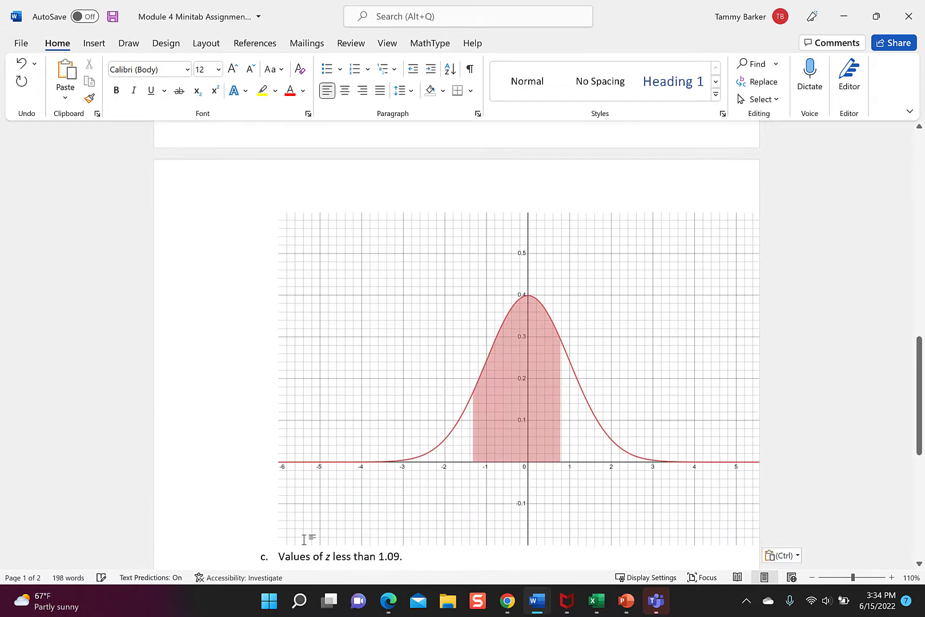
pyautogui.click(386, 349)
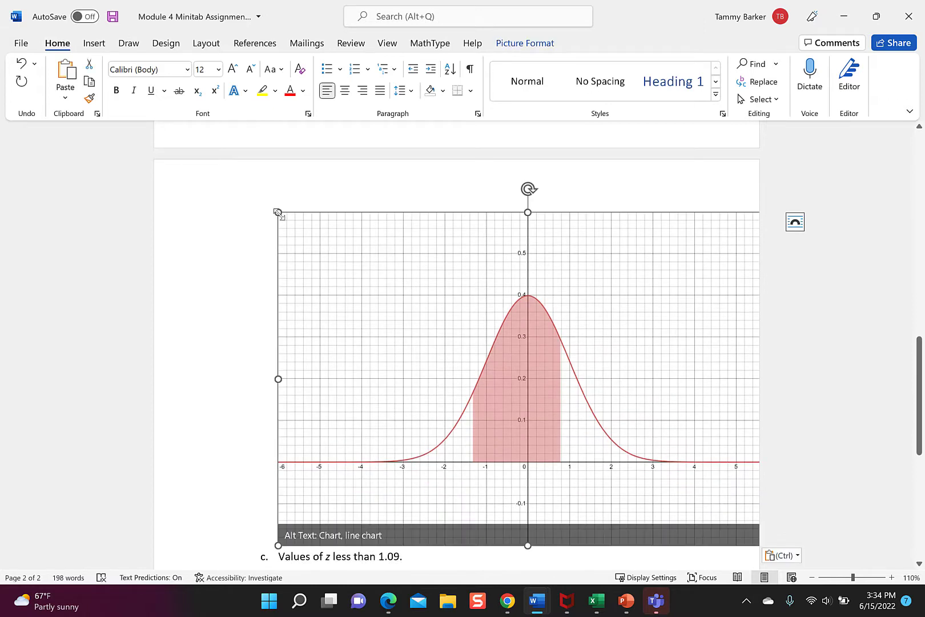
pyautogui.moveTo(278, 212); pyautogui.dragTo(416, 309)
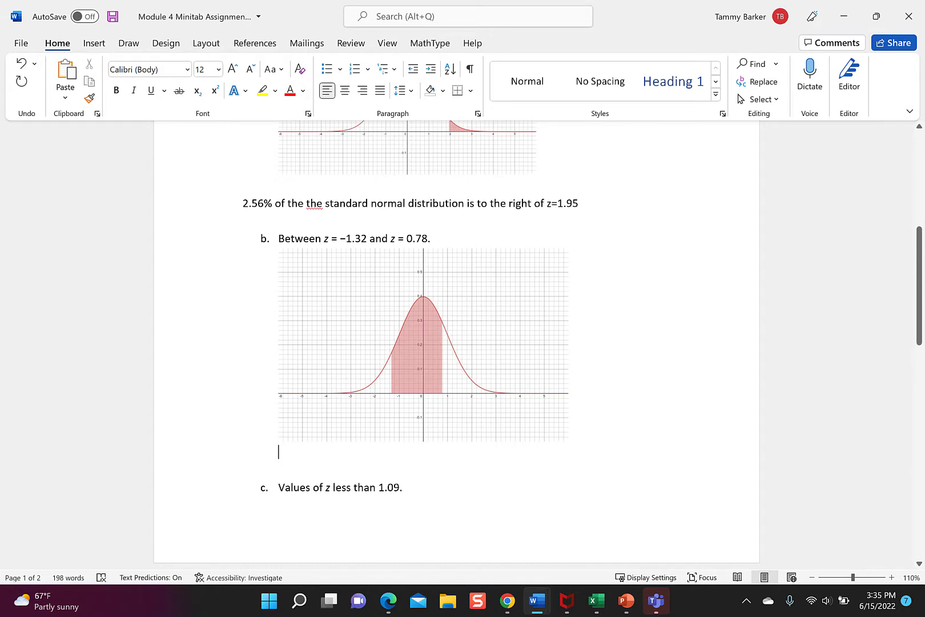
# Check the probability in Desmos, then answer question 1b in Word with "68.89% of the standard normal distribution is between -1.32 and 0.78.".
pyautogui.hotkey('alt', 'Tab')
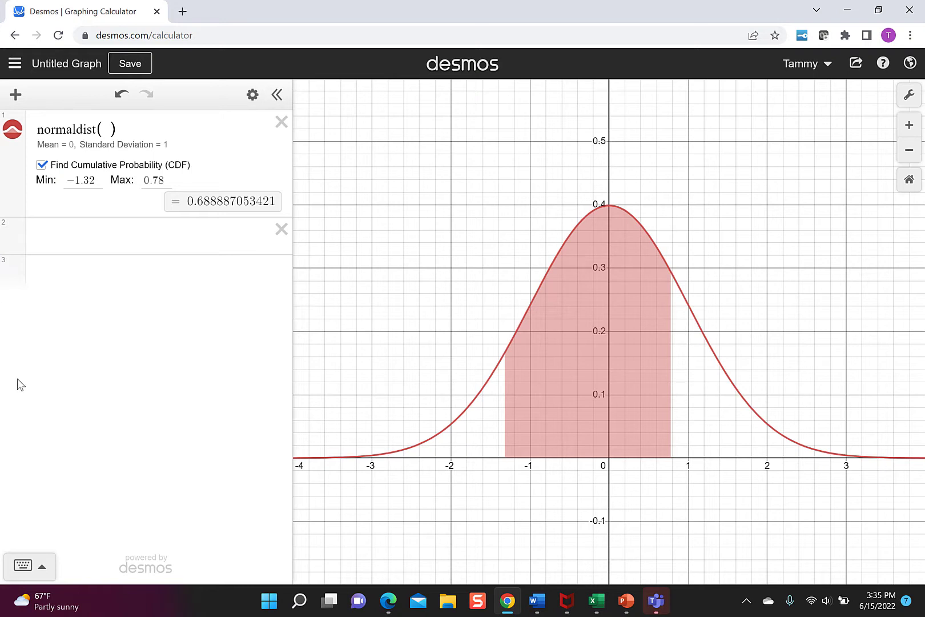
pyautogui.hotkey('alt', 'Tab')
pyautogui.write('68.89% of the s')
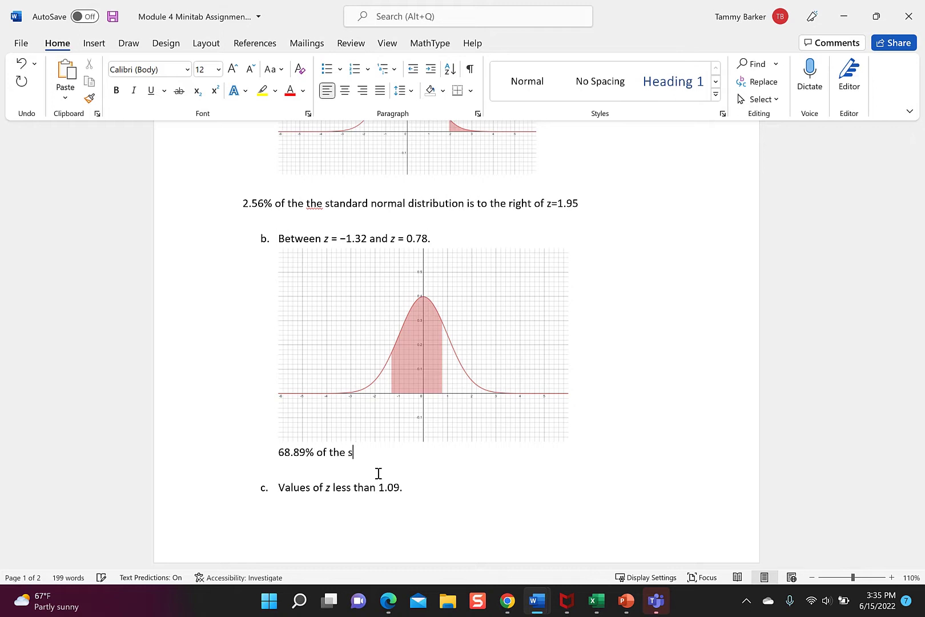
pyautogui.write('tandard normal distribution is between -')
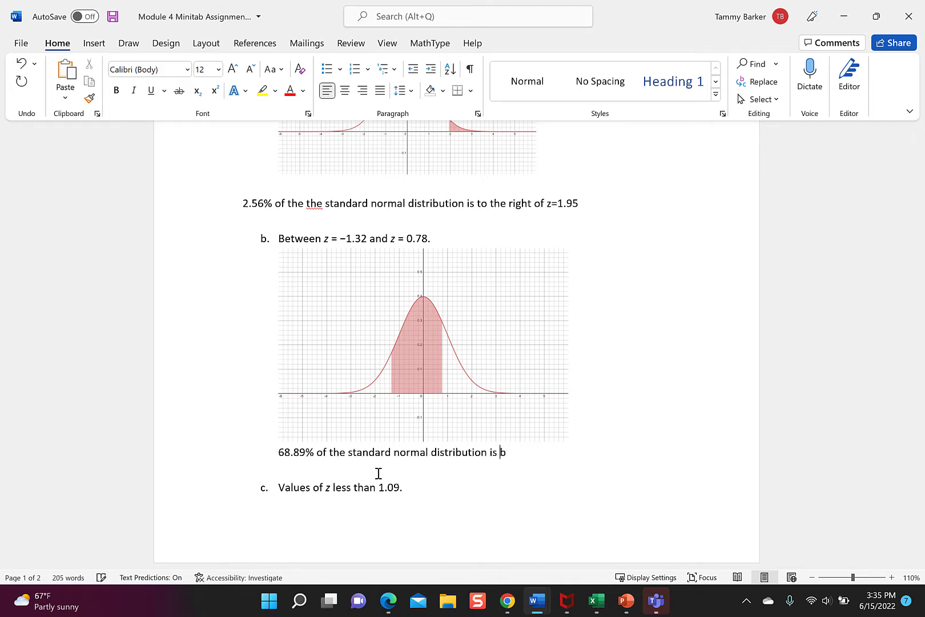
pyautogui.write('1.32 and 0.78.')
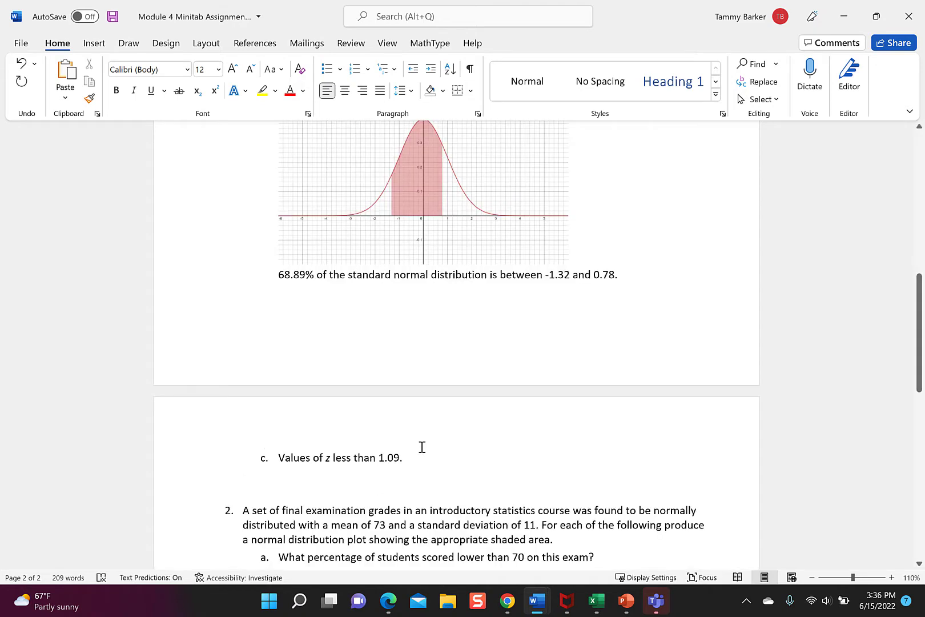
# Switch to Desmos, set the cumulative probability maximum to 1.09 and clear the minimum so the area extends from negative infinity.
pyautogui.click(507, 600)
pyautogui.doubleClick(165, 177)
pyautogui.write('1.09')
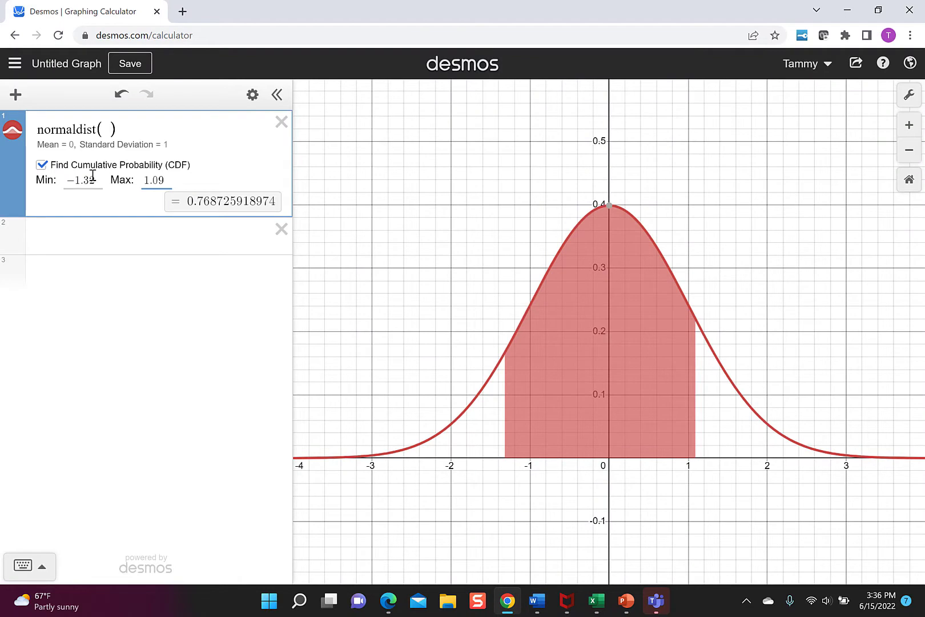
pyautogui.moveTo(101, 179); pyautogui.dragTo(44, 188)
pyautogui.press('BackSpace')
pyautogui.click(66, 235)
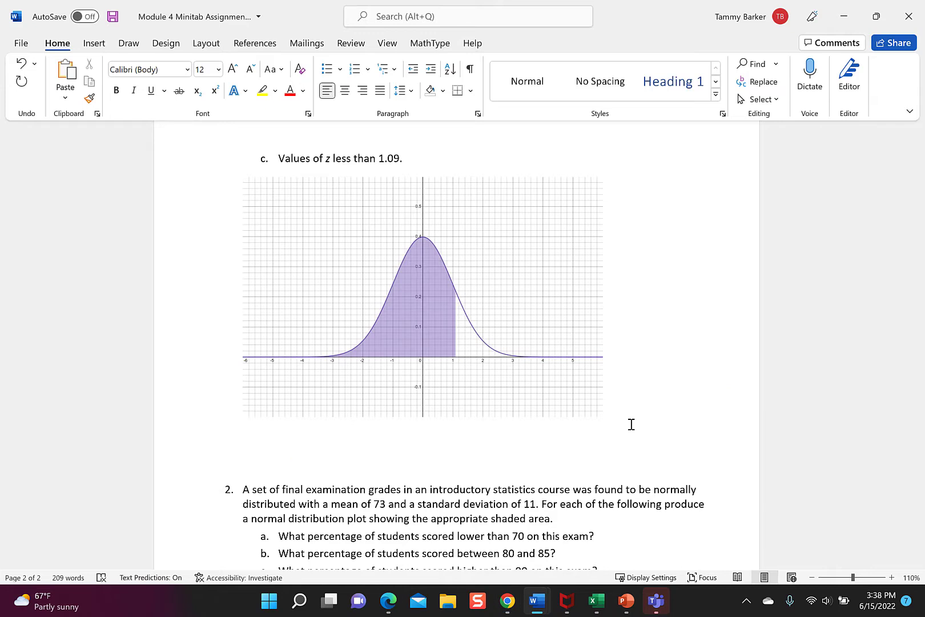
# In Word, add the answer "86.21% of the standard normal distribution is to the left of 1.09" below the question 1c graph.
pyautogui.write('86.21% of the standa')
pyautogui.press('Tab')
pyautogui.write('to the left of ')
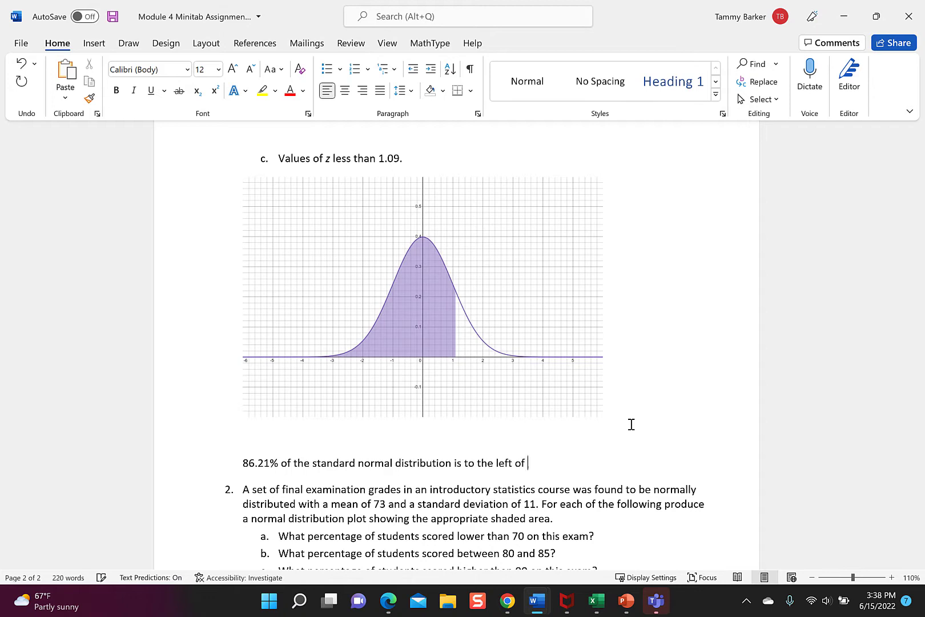
pyautogui.write('1.0')
pyautogui.scroll(-3, 524, 472)
pyautogui.write('9')
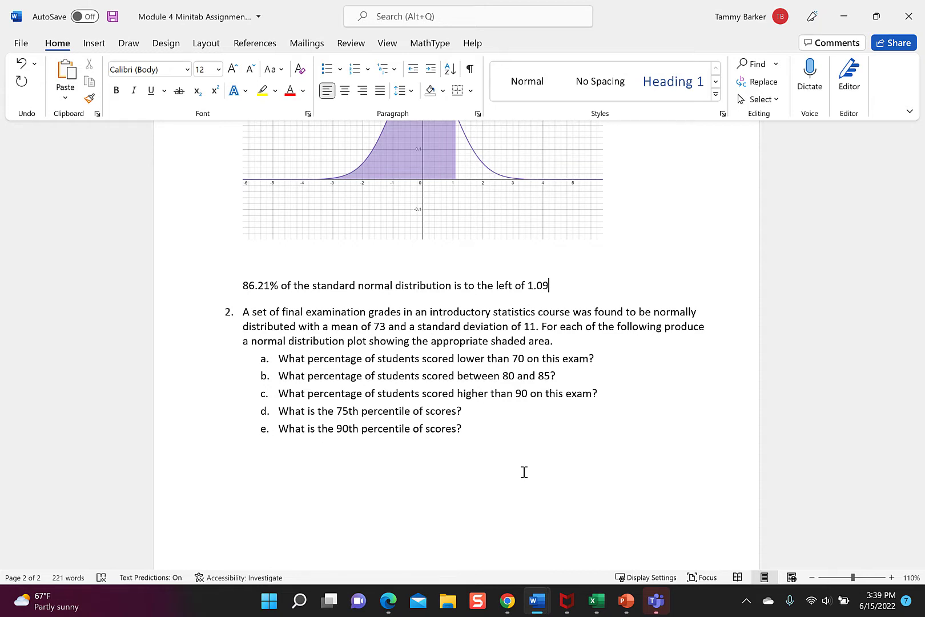
# Switch to Desmos, give the normal distribution a mean of 73 and standard deviation of 11, and zoom the graph to fit the curve.
pyautogui.hotkey('alt', 'Tab')
pyautogui.click(102, 129)
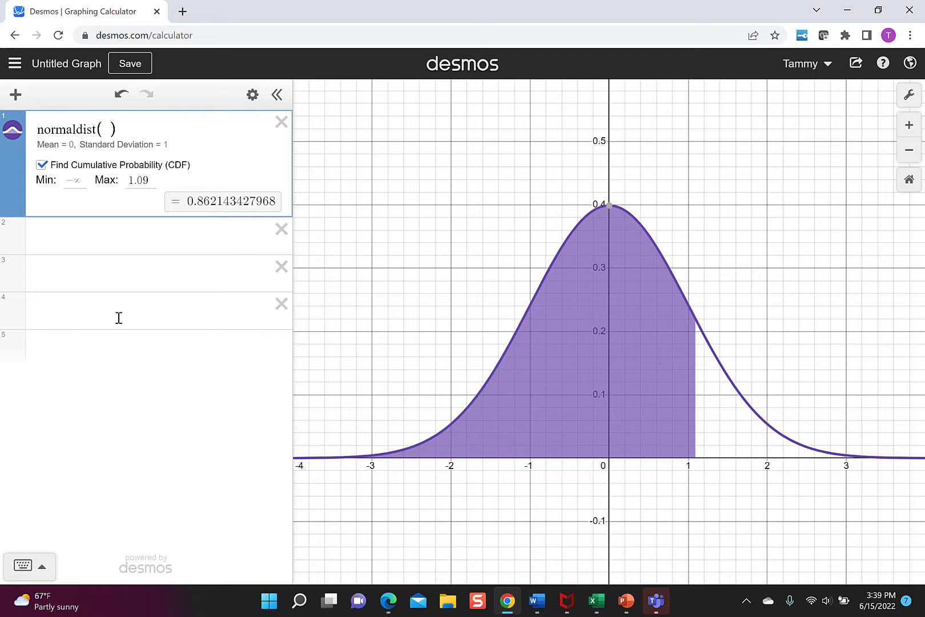
pyautogui.write('73,11')
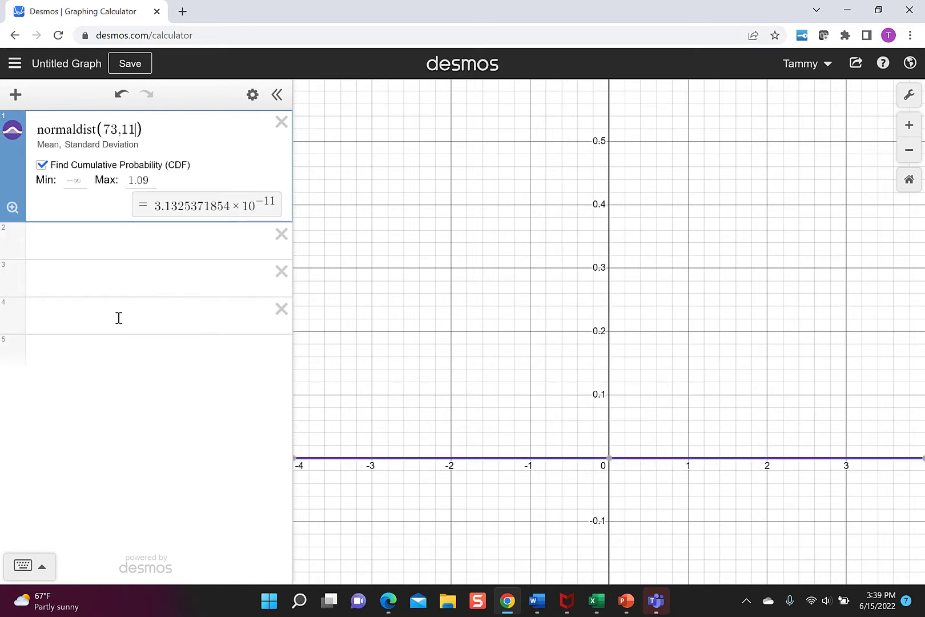
pyautogui.click(12, 208)
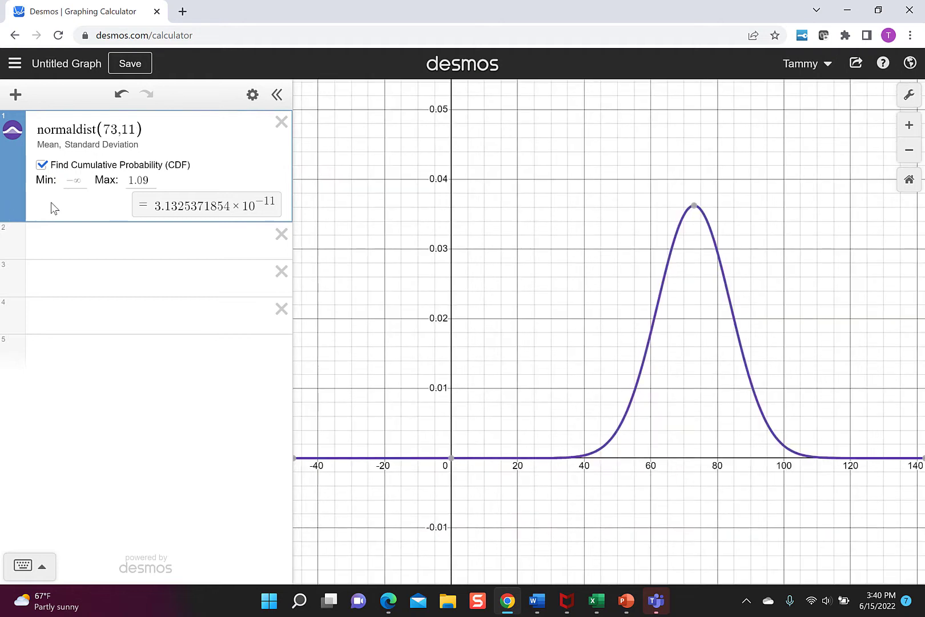
# Set the cumulative probability maximum to 70 and open the sharing options for the shaded graph.
pyautogui.click(143, 179)
pyautogui.press('BackSpace')
pyautogui.press('BackSpace')
pyautogui.press('BackSpace')
pyautogui.press('Delete')
pyautogui.write('70')
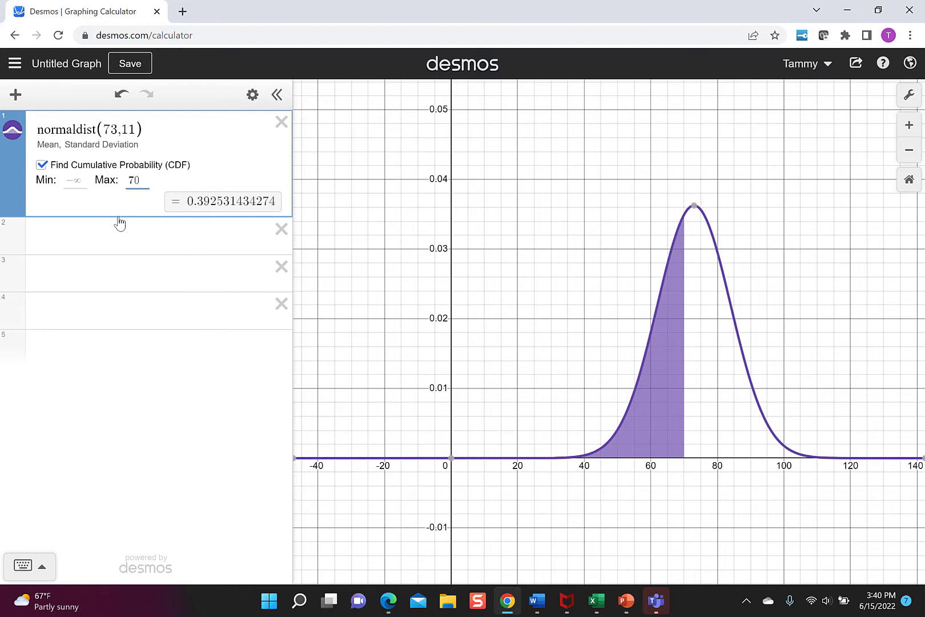
pyautogui.click(855, 63)
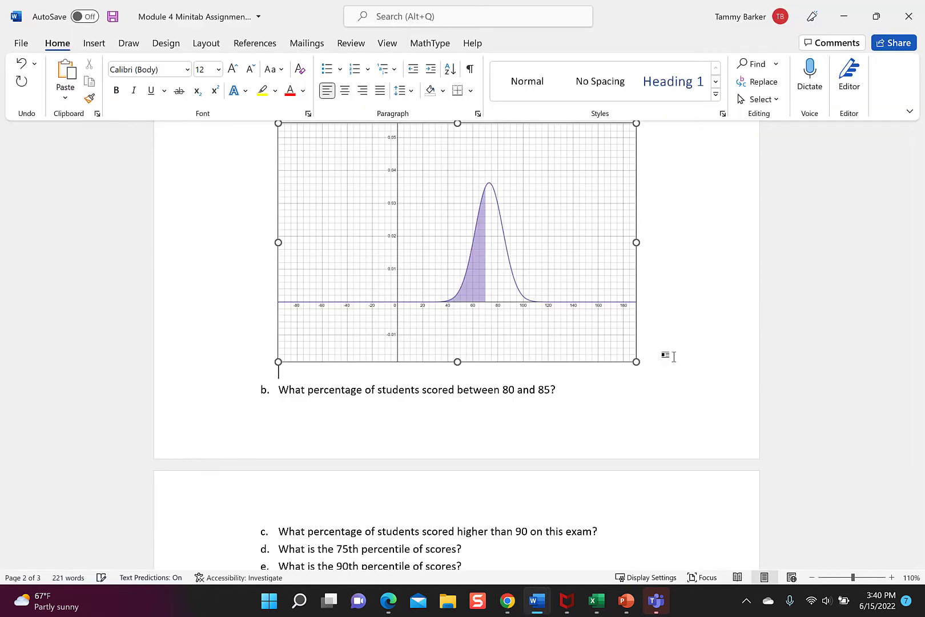
# In Word, answer question 2a with "39.25% of the students scored lower than 70 on the exam" and place the cursor after question 2b.
pyautogui.press('Return')
pyautogui.write('3')
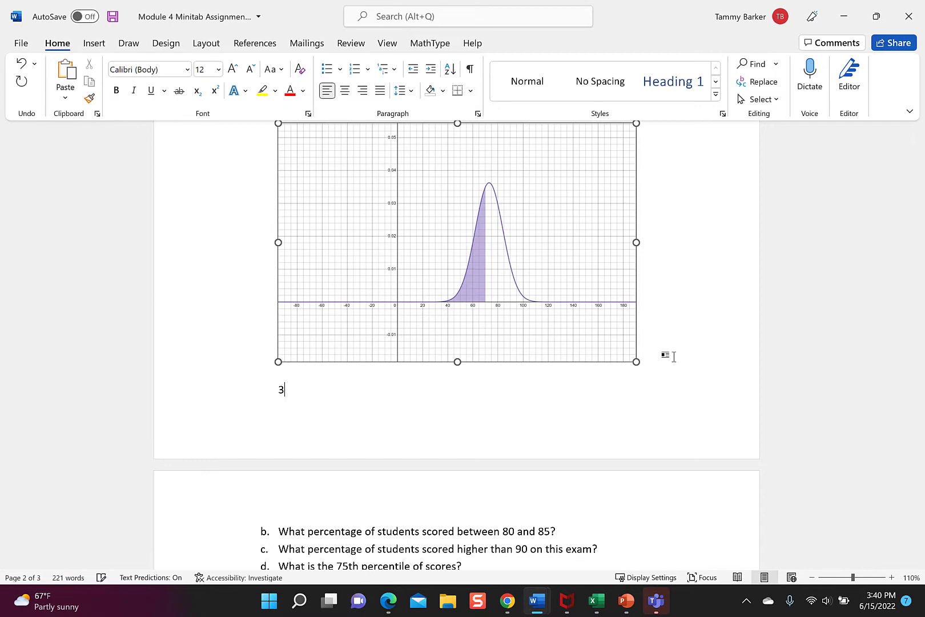
pyautogui.write('9.25% of the students scored lower than 70 on the exam')
pyautogui.click(585, 517)
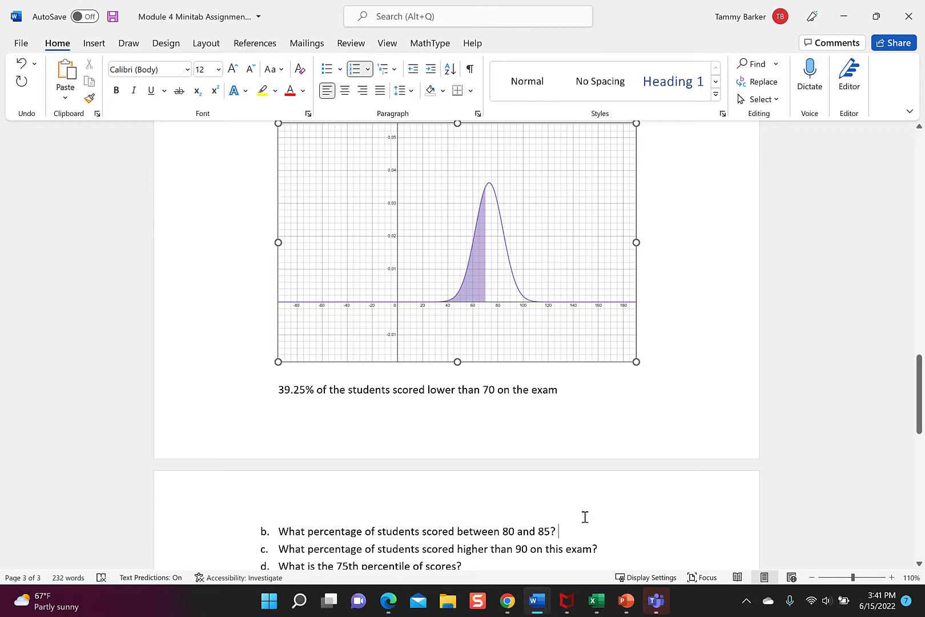
# Switch to Desmos, set the cumulative probability range from 80 to 85, and open the graph's sharing options.
pyautogui.click(507, 601)
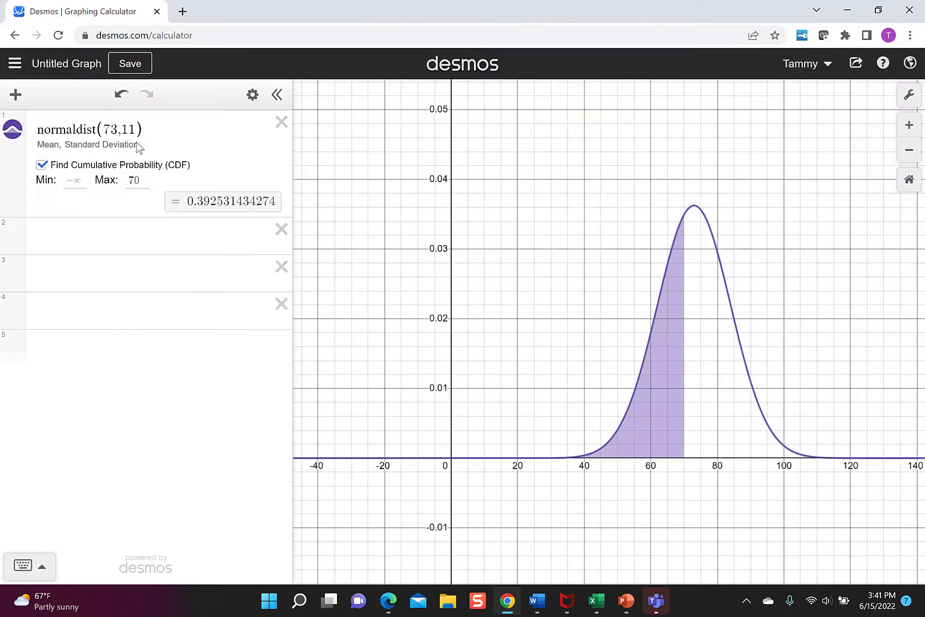
pyautogui.click(83, 179)
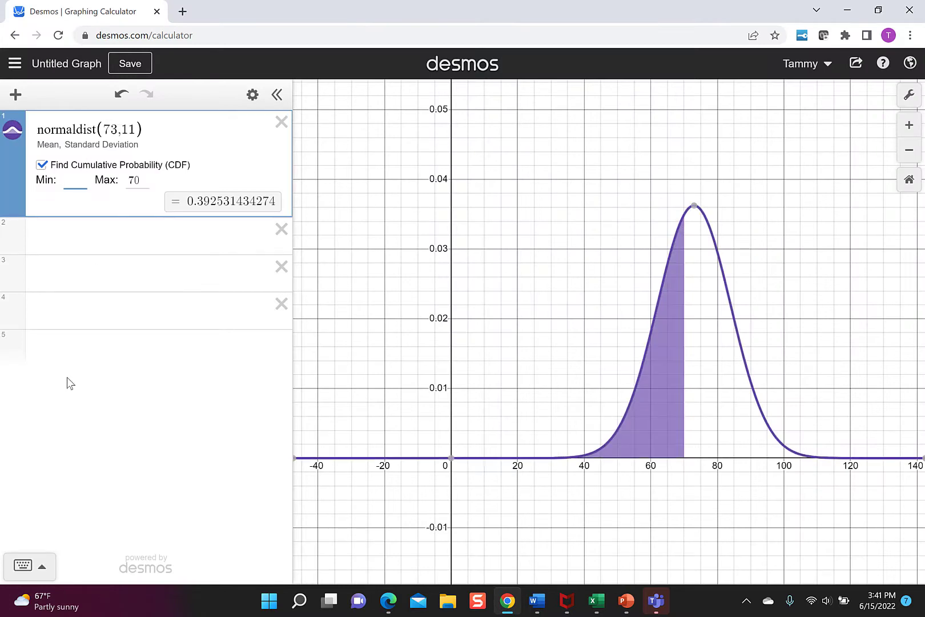
pyautogui.write('80')
pyautogui.press('Tab')
pyautogui.write('85')
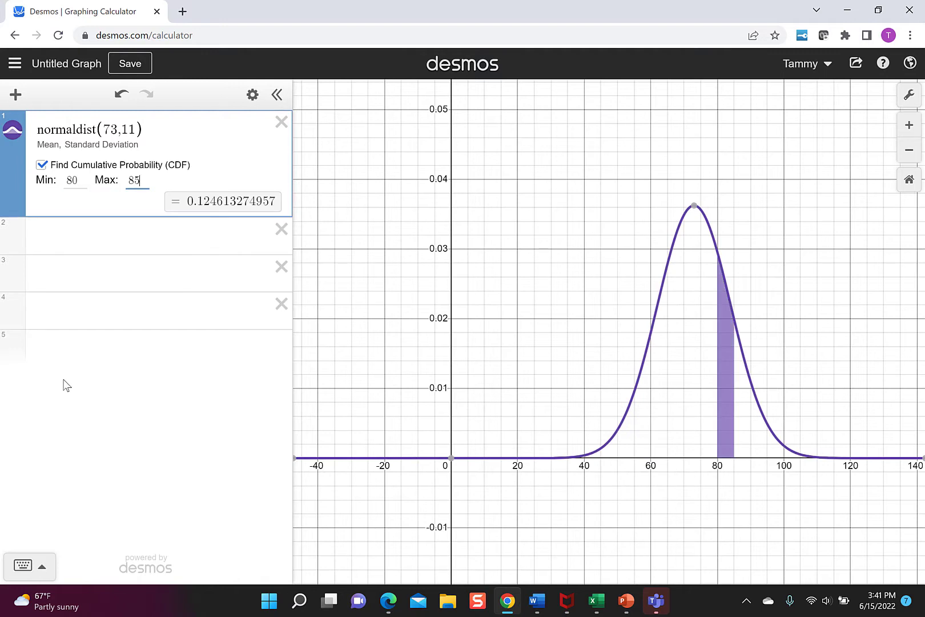
pyautogui.click(856, 62)
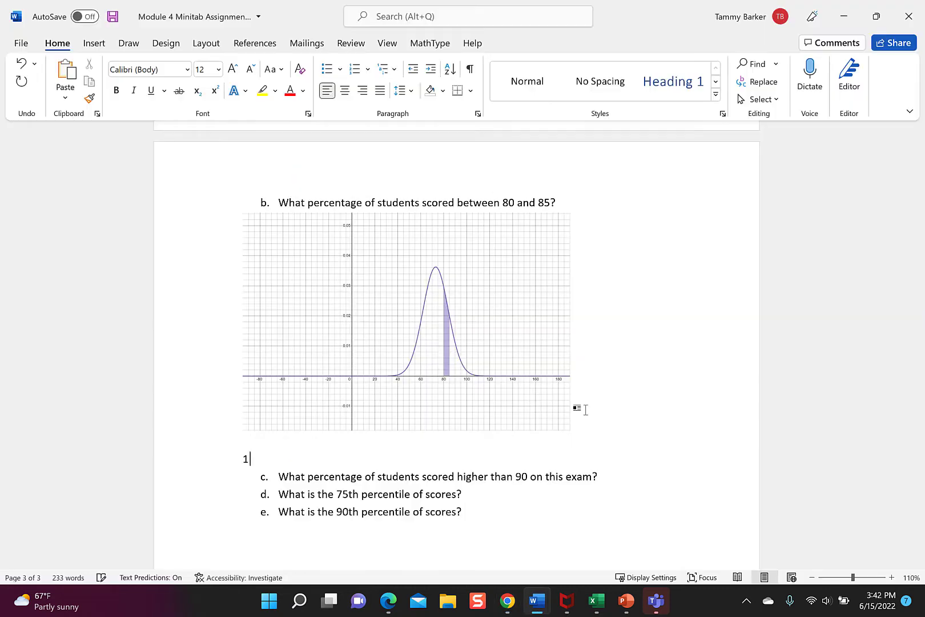
# In Word, add the answer "12.46% of the students scored between 80 and 85." below the question 2b graph.
pyautogui.write('12.46% of the stud')
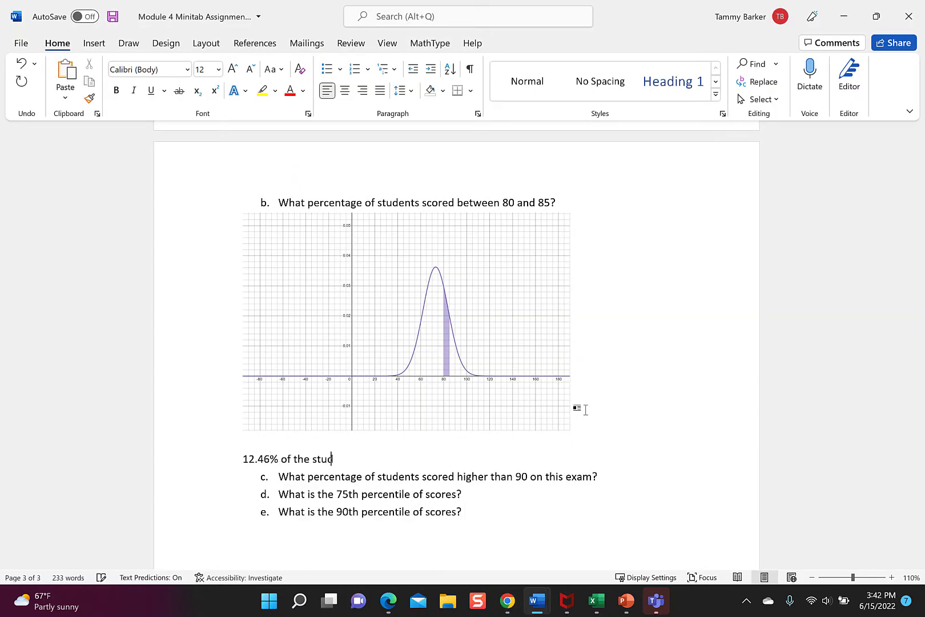
pyautogui.write('ents scored between 80')
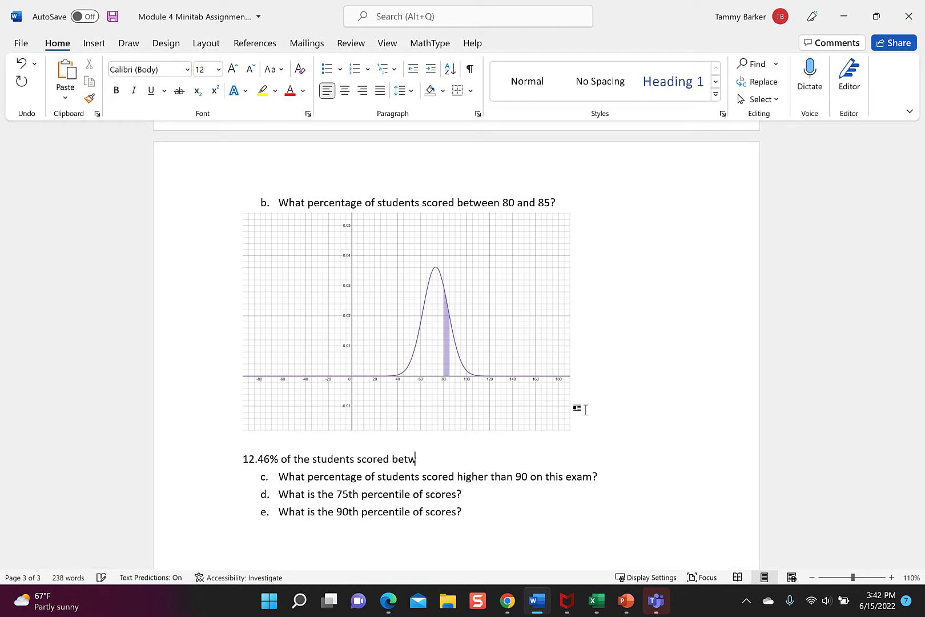
pyautogui.write(' and 85.')
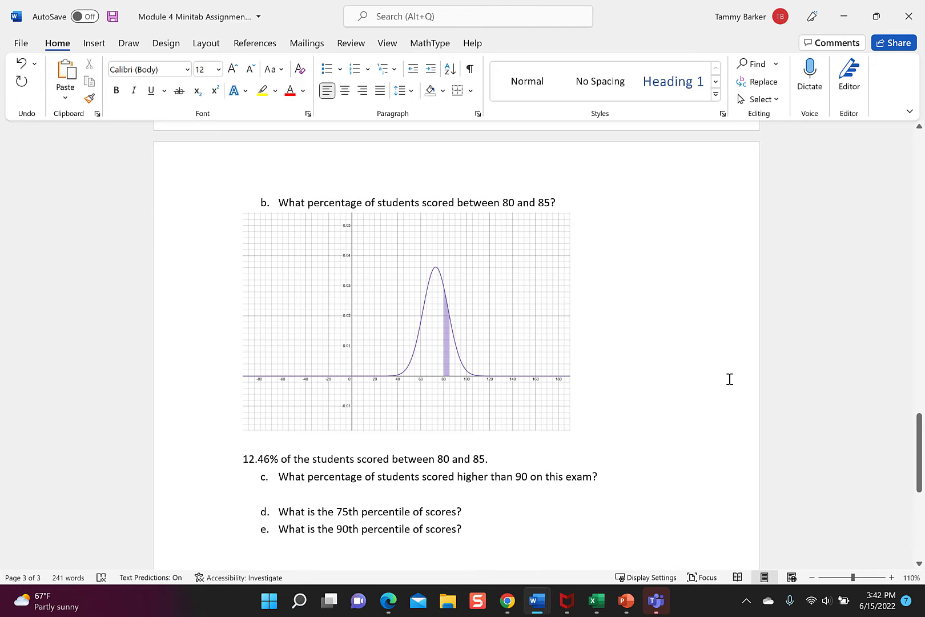
# Switch to Desmos, set the cumulative probability minimum to 90, clear the maximum, and select the empty second expression line.
pyautogui.click(508, 600)
pyautogui.click(78, 178)
pyautogui.press('BackSpace')
pyautogui.press('BackSpace')
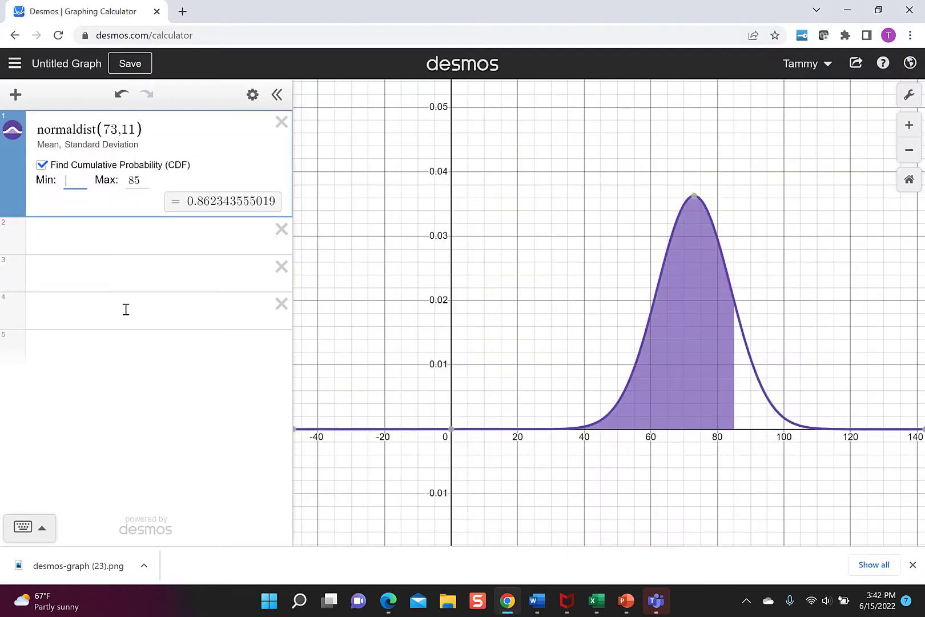
pyautogui.write('90')
pyautogui.press('Tab')
pyautogui.press('BackSpace')
pyautogui.press('BackSpace')
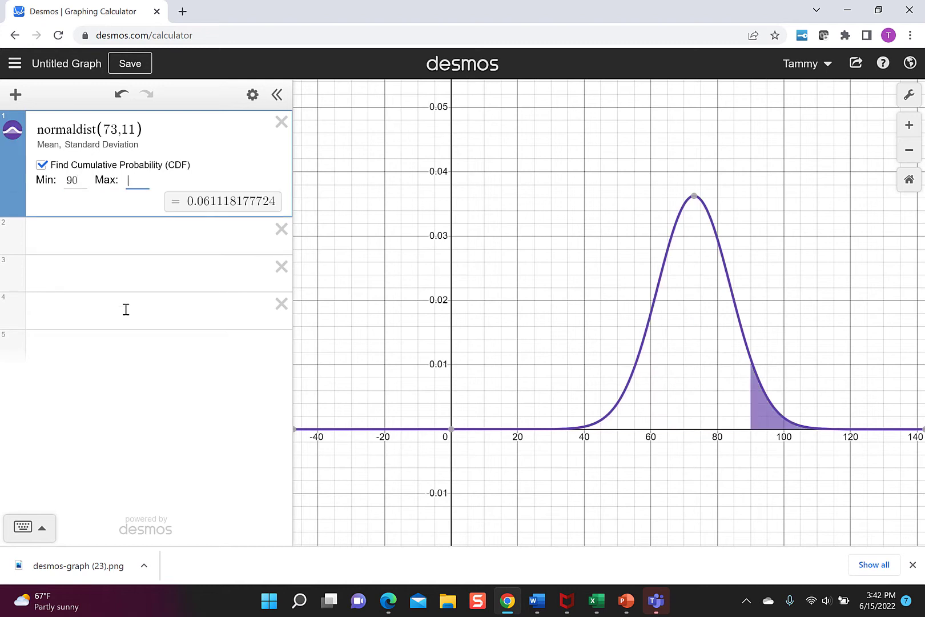
pyautogui.click(136, 250)
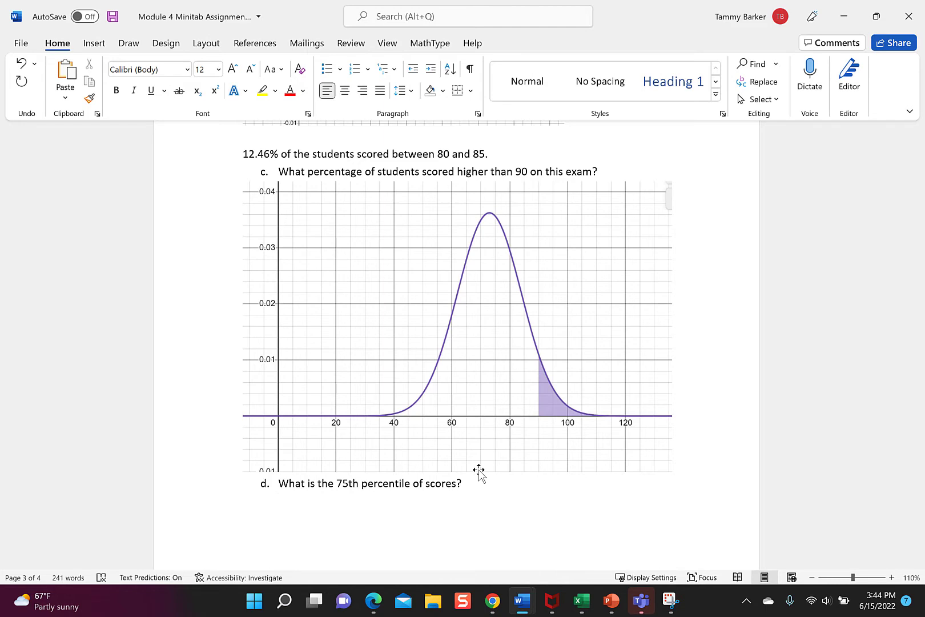
# Switch back to Desmos and enter normaldist(73,11).inversecdf(.75) as the second expression to find the 75th percentile.
pyautogui.hotkey('alt', 'Tab')
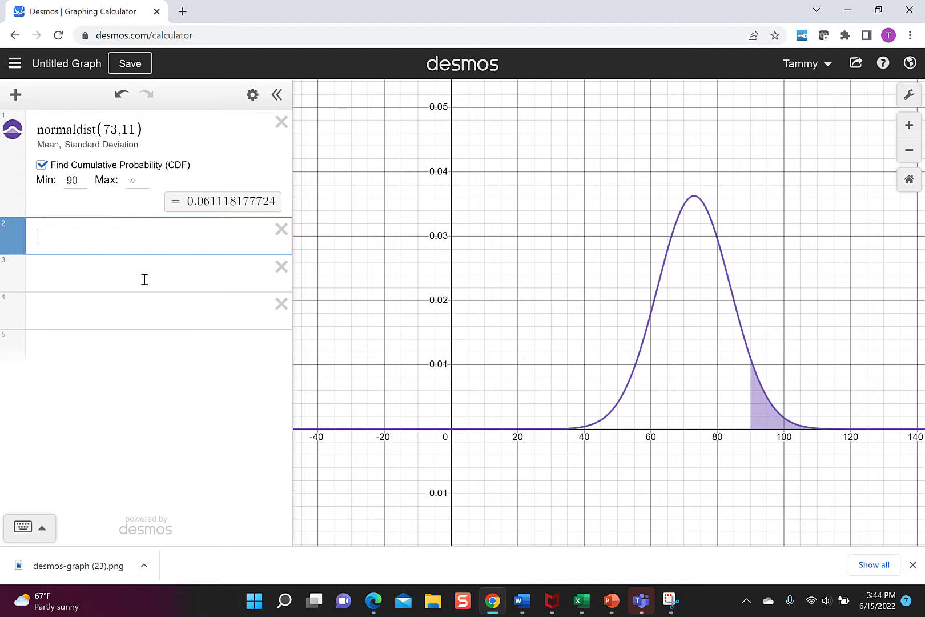
pyautogui.write('normal')
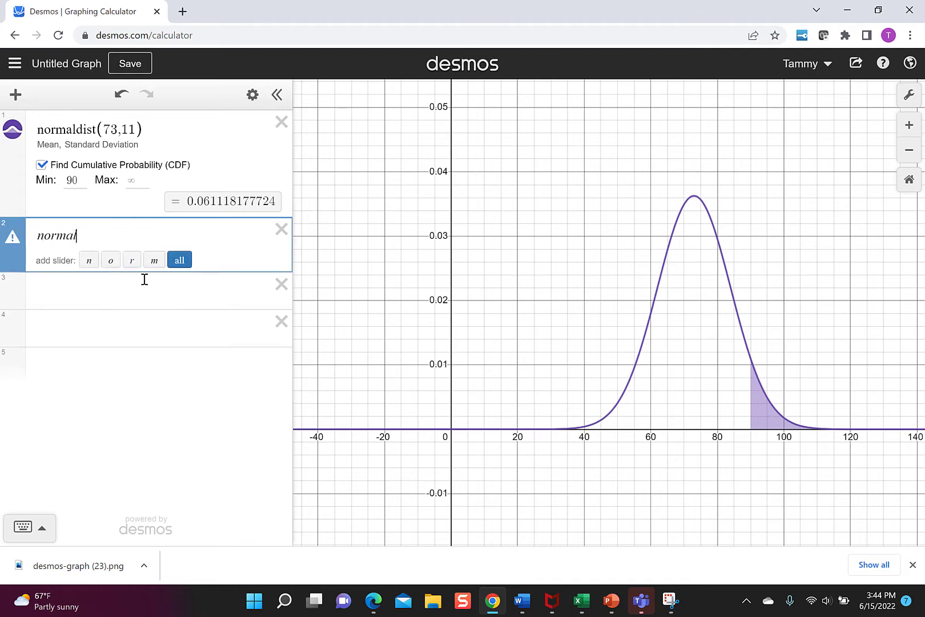
pyautogui.write('dist(73')
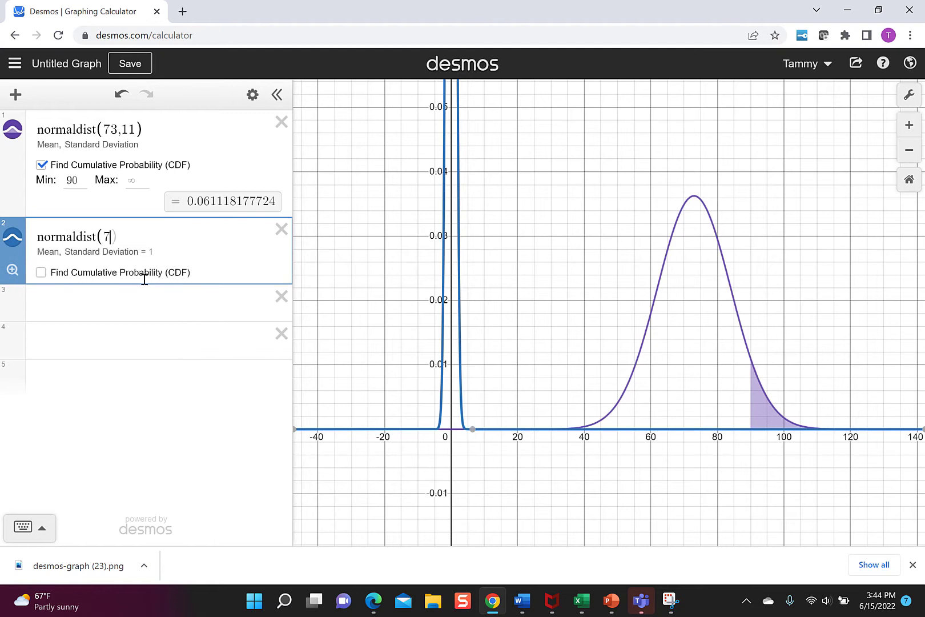
pyautogui.write(',11)')
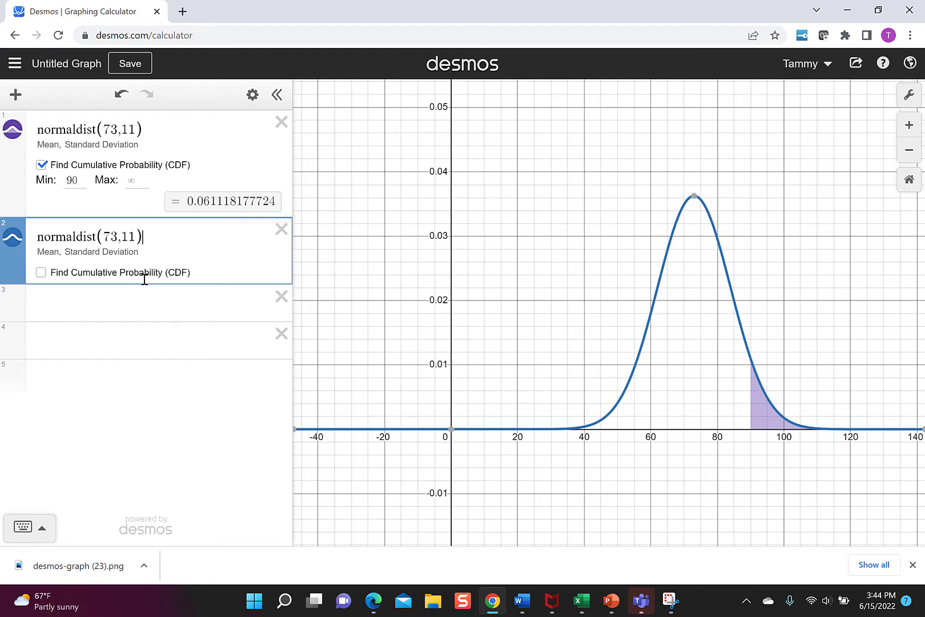
pyautogui.write('.')
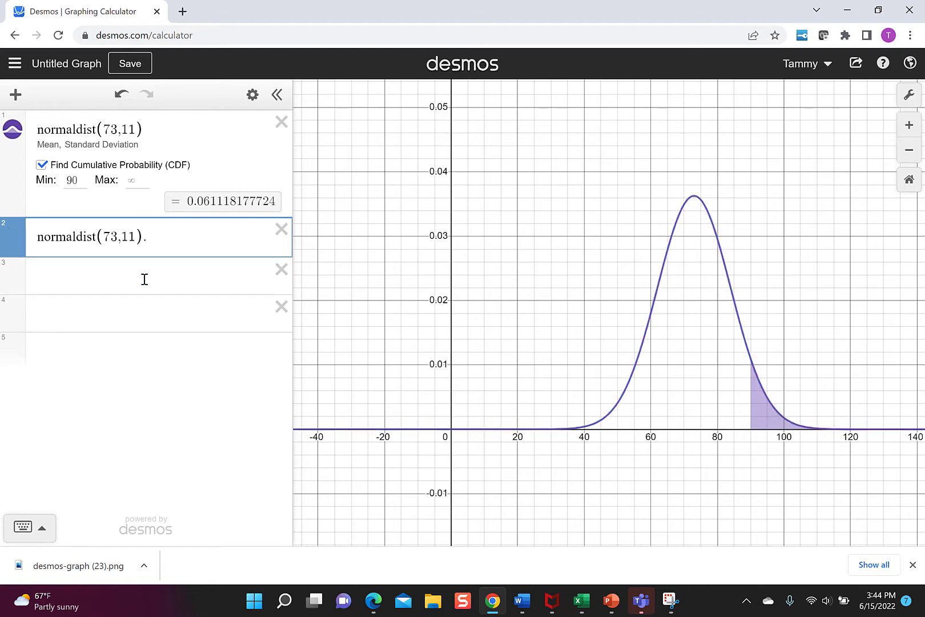
pyautogui.write('inversecdf()')
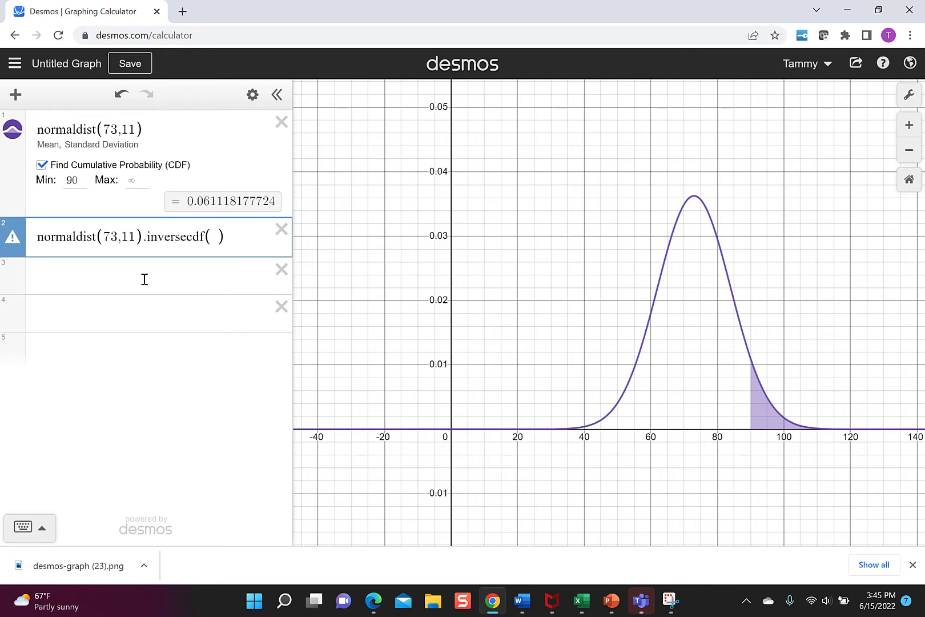
pyautogui.press('Left')
pyautogui.write('.75')
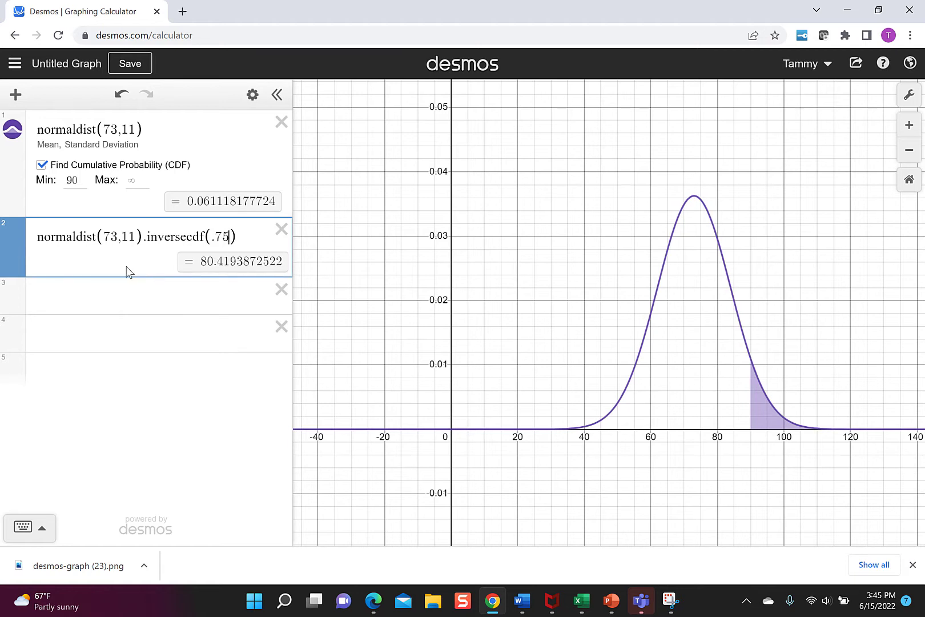
# Clear the cumulative probability minimum of normaldist(73,11) and set the maximum to 80.42.
pyautogui.click(79, 179)
pyautogui.press('BackSpace')
pyautogui.press('BackSpace')
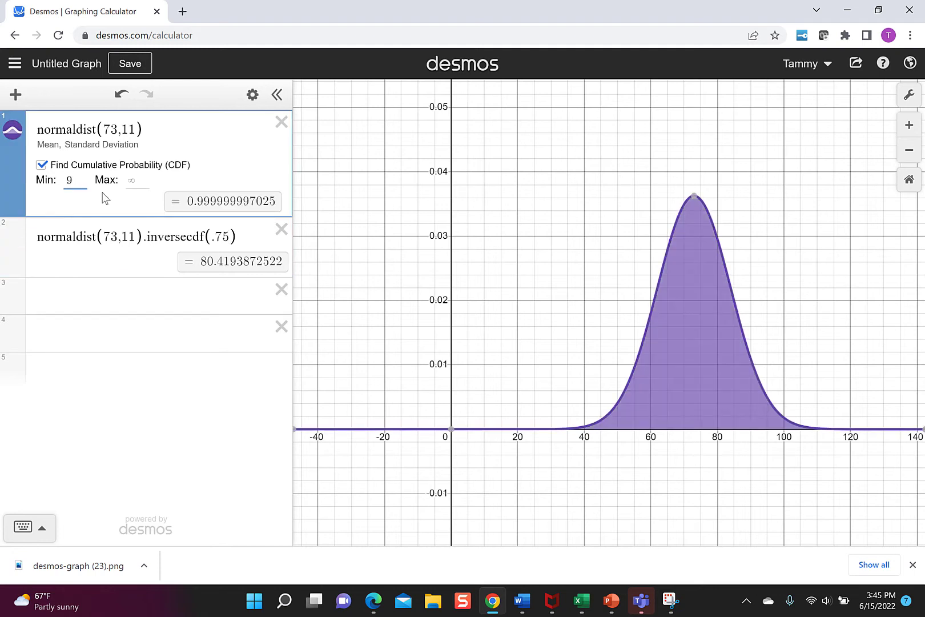
pyautogui.write('0')
pyautogui.press('BackSpace')
pyautogui.click(129, 172)
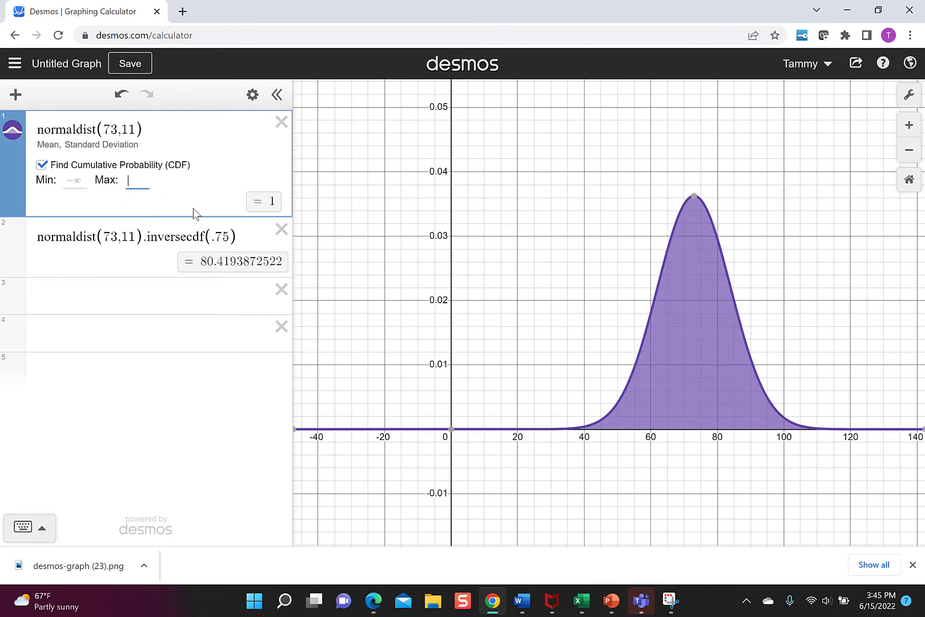
pyautogui.write('80')
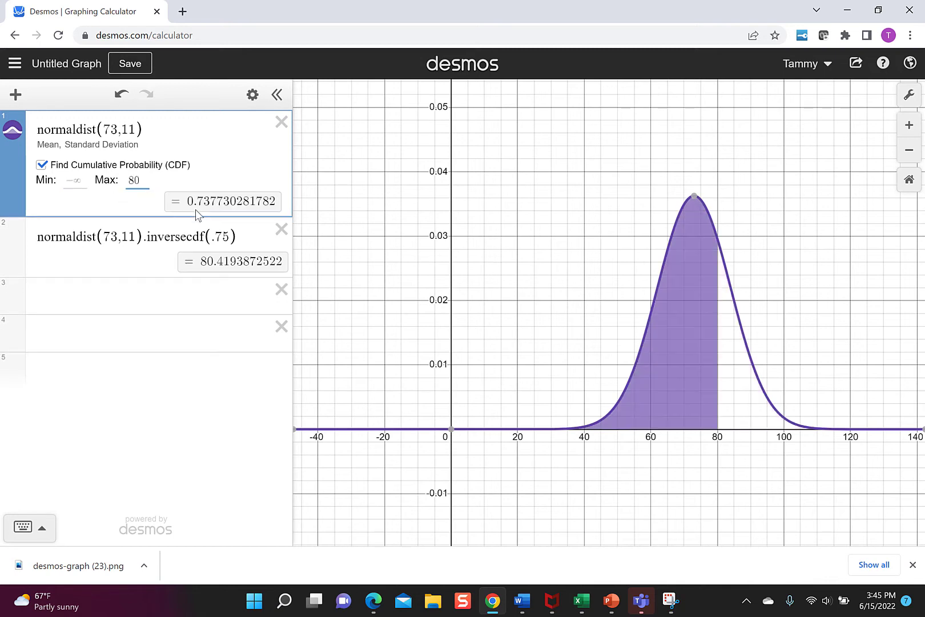
pyautogui.write('.42')
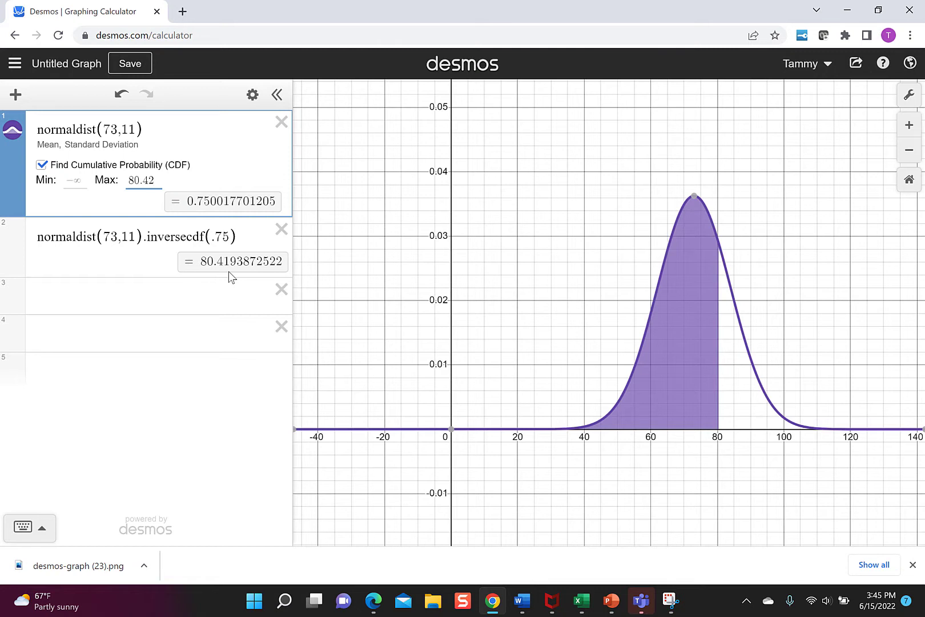
# In Word, answer the 75th percentile question, explaining that a student scoring 80.42 performed better than 75% of all students that took the final exam.
pyautogui.hotkey('alt', 'Tab')
pyautogui.write('A st')
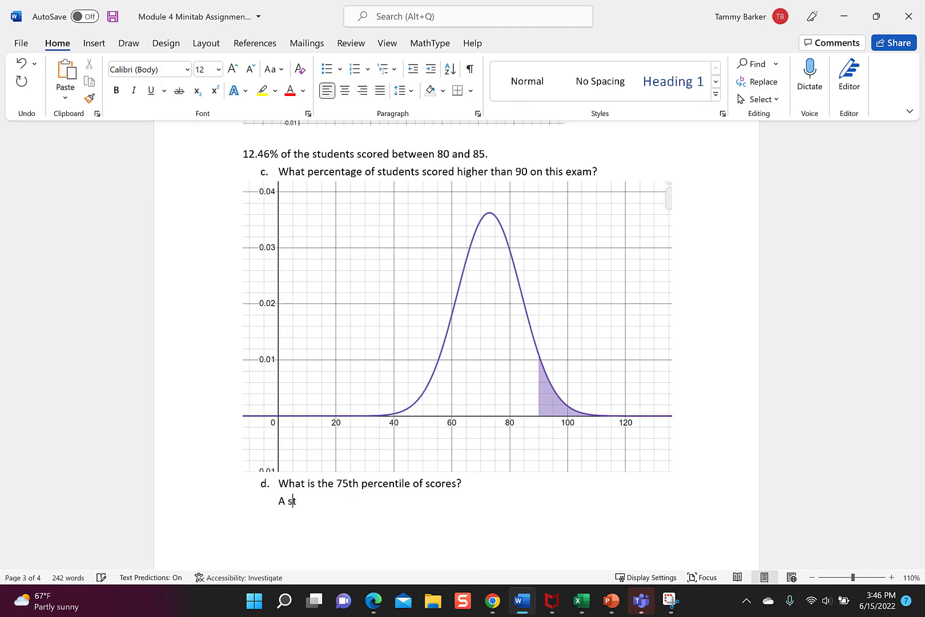
pyautogui.write('udent that scored 80.42')
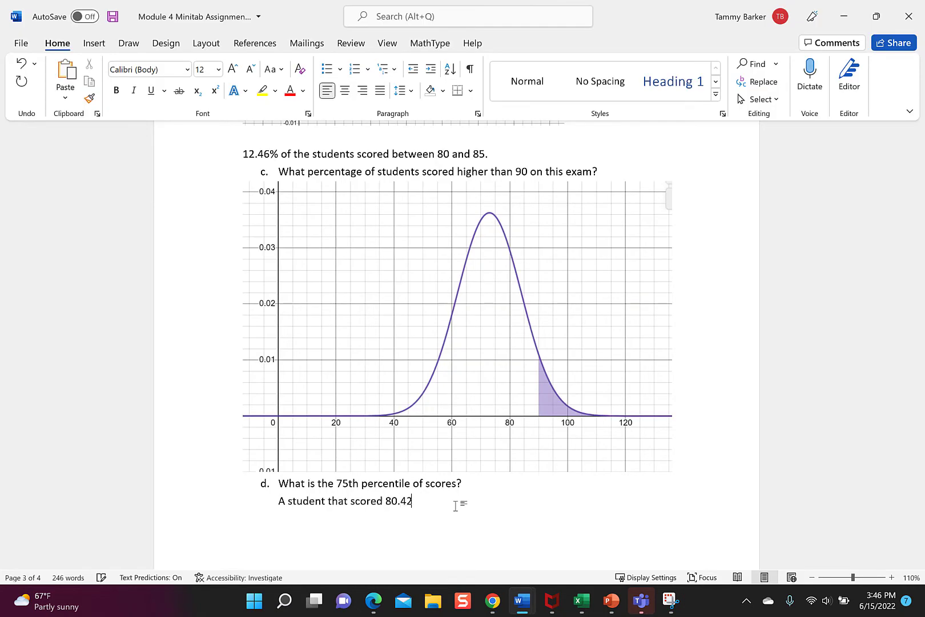
pyautogui.write(' on the exam would be')
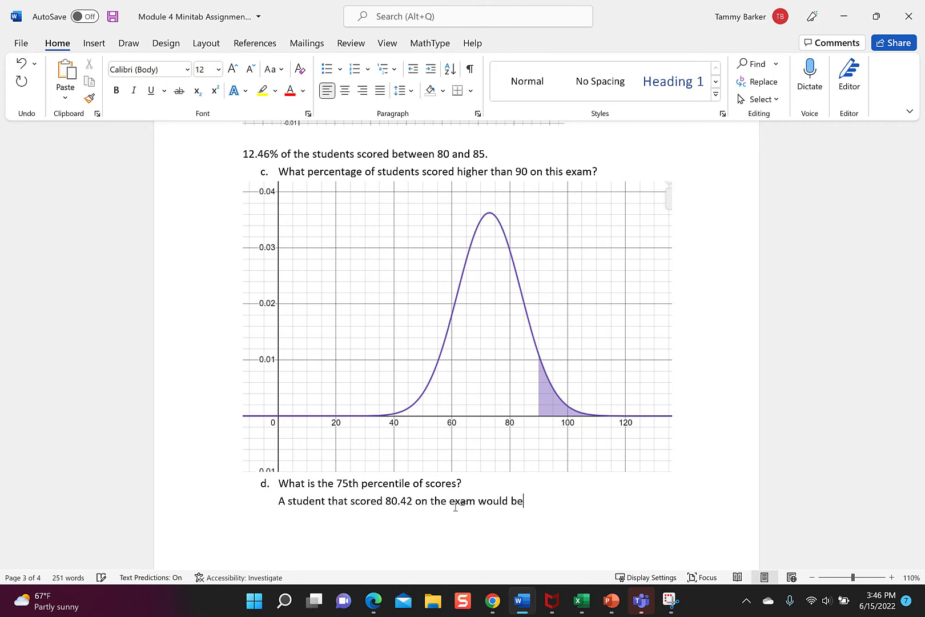
pyautogui.write(' in the 75th percentile.')
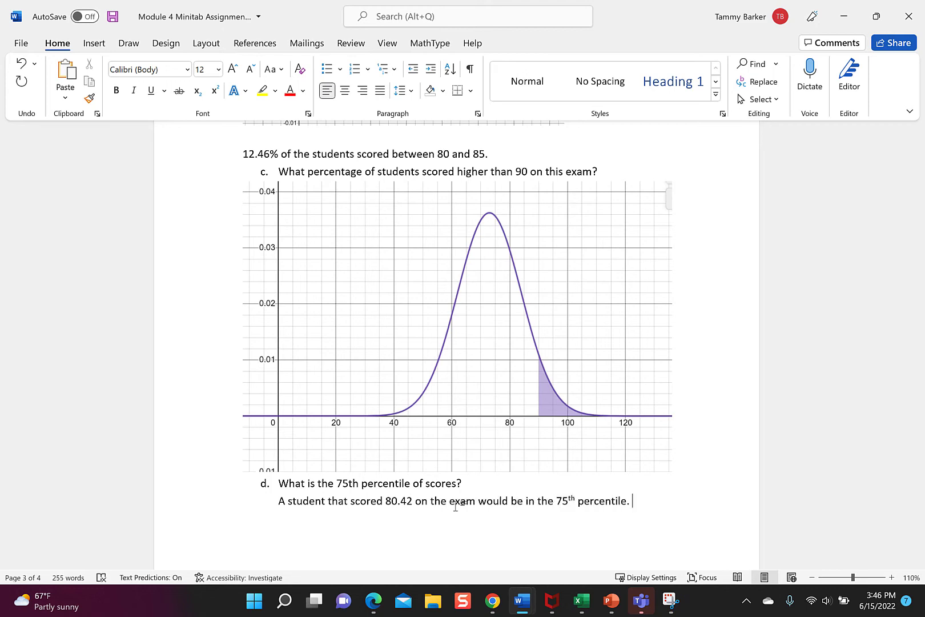
pyautogui.write(' This means a stud')
pyautogui.write('ent that scored 80.4')
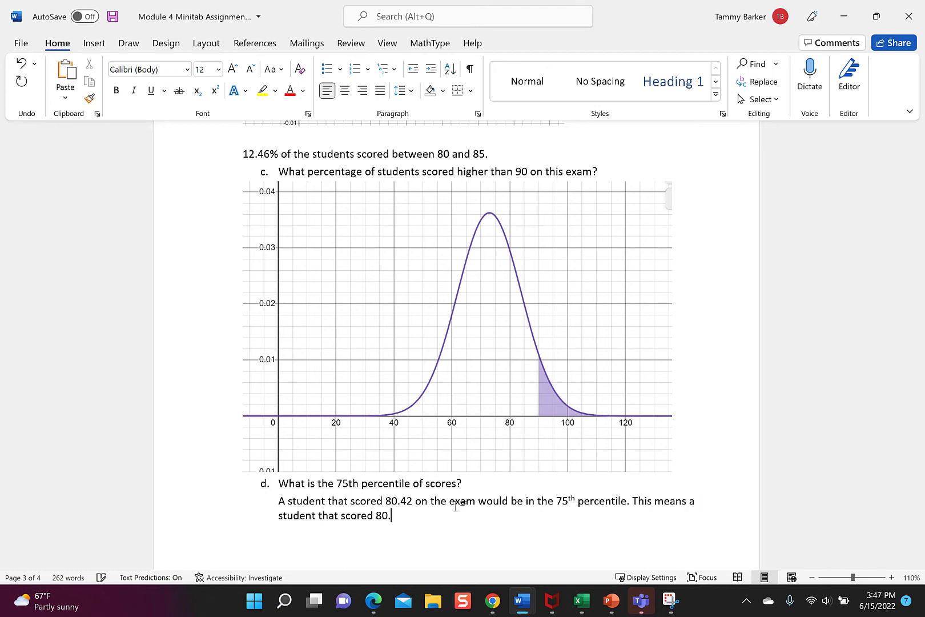
pyautogui.write('2')
pyautogui.write('formed better than 75% of al')
pyautogui.write('l students students that took th')
pyautogui.write('fin')
# Switch to Desmos, snip the shaded curve, and paste it into Word between the 75th percentile question and its answer.
pyautogui.click(507, 531)
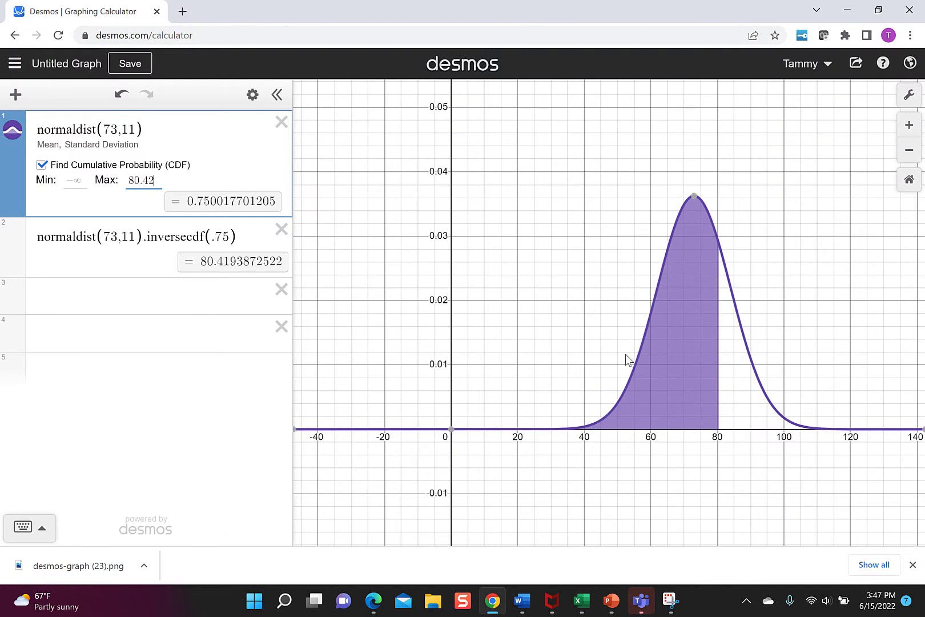
pyautogui.click(284, 599)
pyautogui.press('super+shift+s')
pyautogui.moveTo(446, 124); pyautogui.dragTo(828, 485)
pyautogui.moveTo(828, 485); pyautogui.dragTo(827, 485)
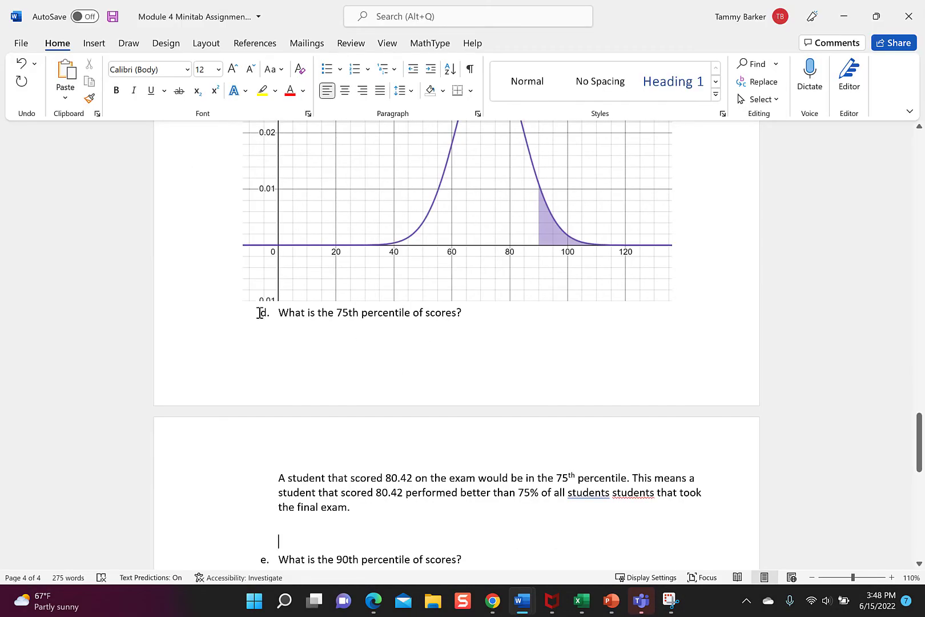
pyautogui.click(260, 313)
pyautogui.hotkey('ctrl', 'v')
pyautogui.click(525, 524)
pyautogui.scroll(-2, 523, 524)
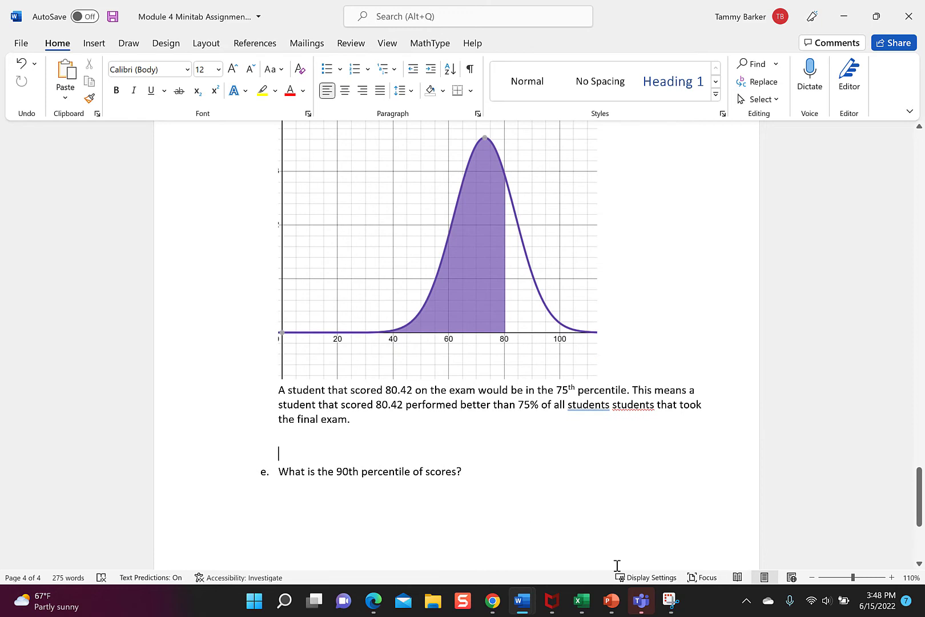
# Switch to Desmos and change the inversecdf argument in the second expression to .90 to find the 90th percentile.
pyautogui.click(492, 600)
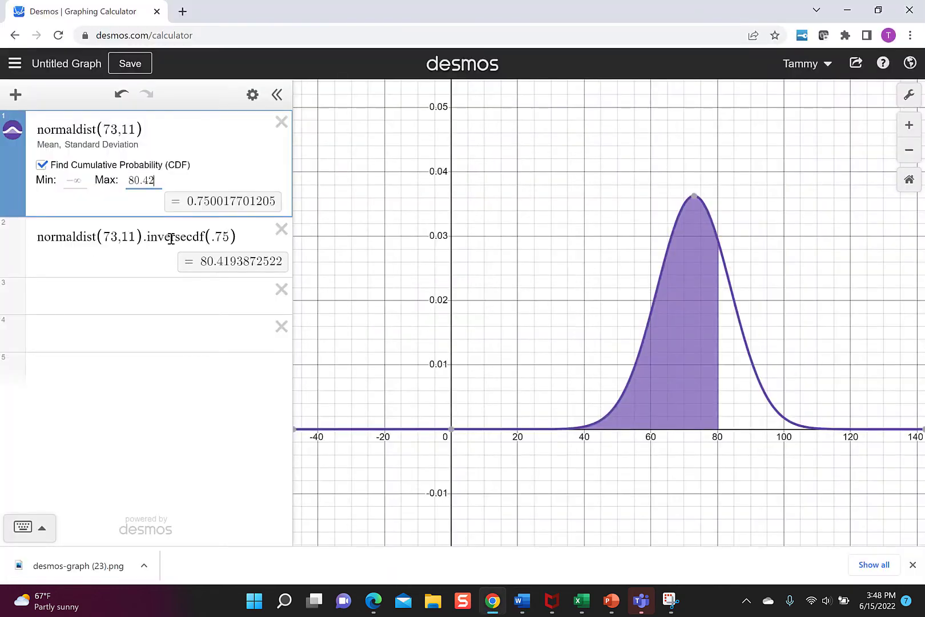
pyautogui.click(233, 236)
pyautogui.press('BackSpace')
pyautogui.press('BackSpace')
pyautogui.write('90')
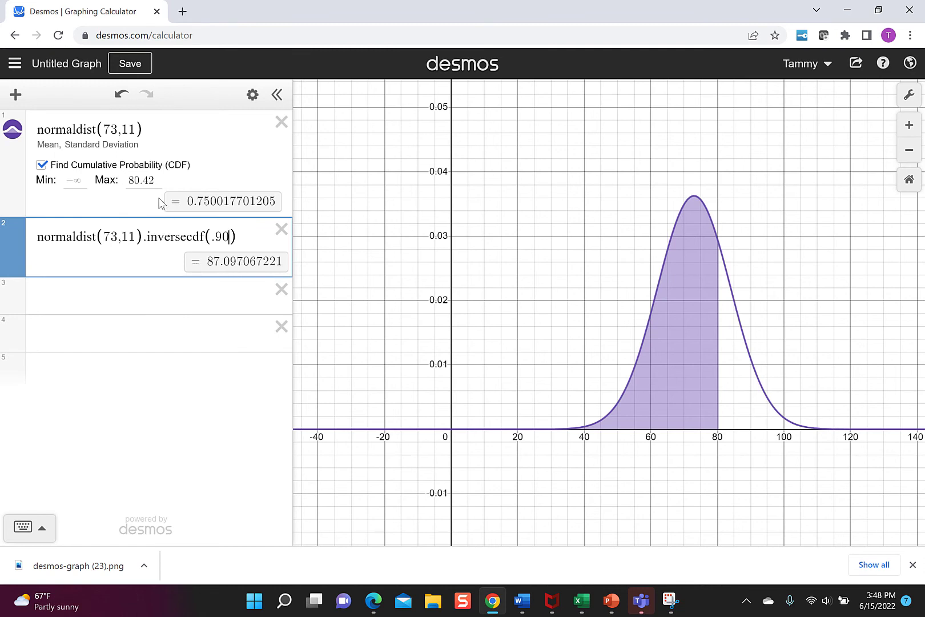
# Set the cumulative probability maximum to 87.1 and paste a snip of the shaded curve below the 90th percentile question in Word.
pyautogui.doubleClick(154, 183)
pyautogui.write('87.1')
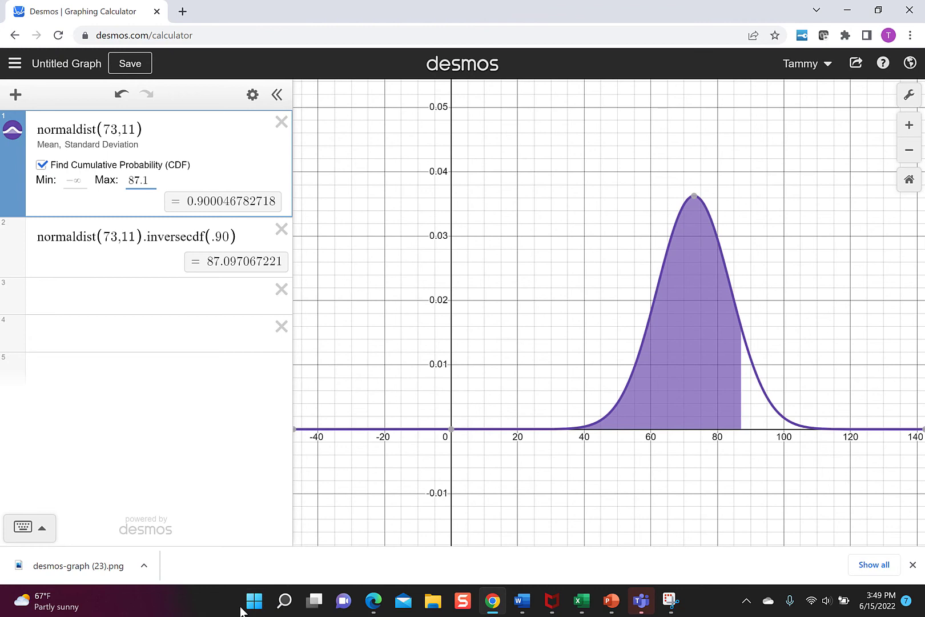
pyautogui.click(284, 599)
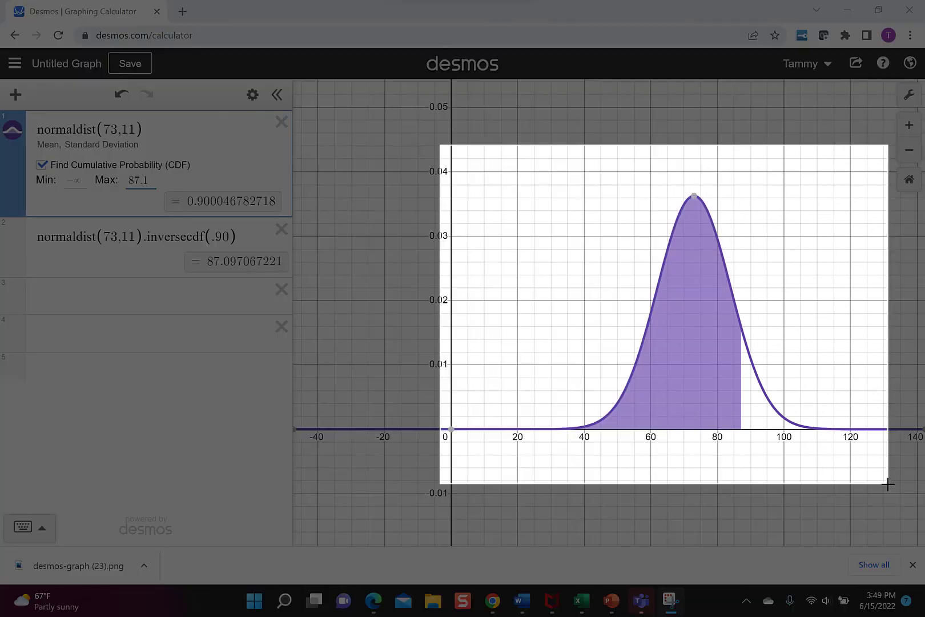
pyautogui.moveTo(887, 485); pyautogui.dragTo(871, 476)
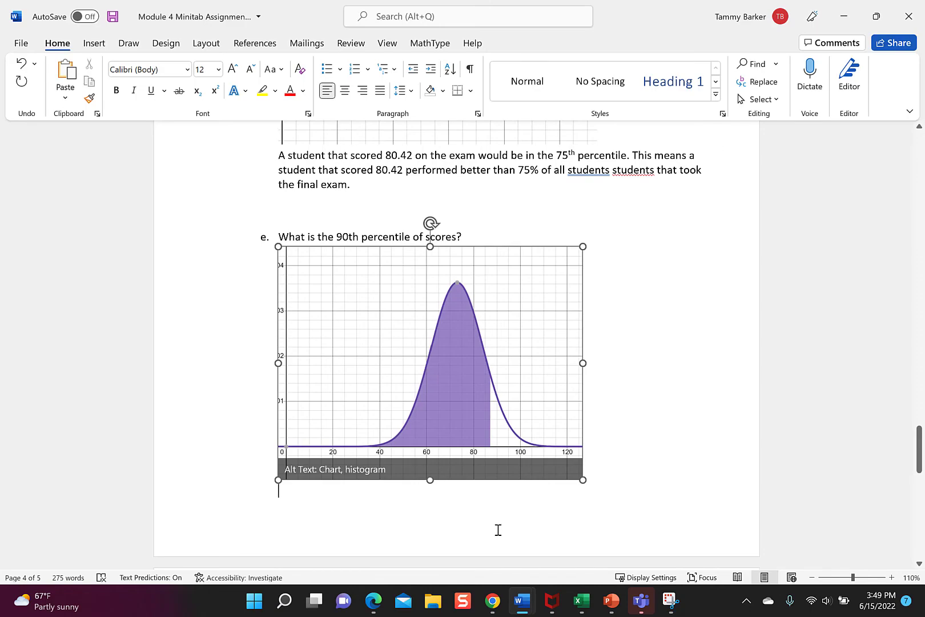
# Answer the 90th percentile question below its graph, explaining that a student scoring 87.1 scored better than 90% of the students that took the final exam.
pyautogui.write('A student that scored 8')
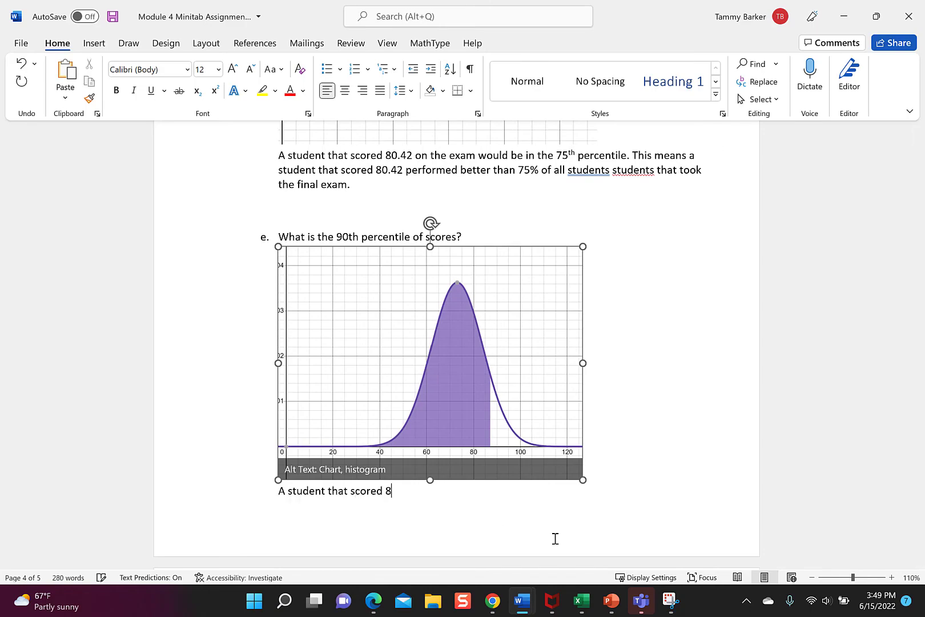
pyautogui.write('7.1 on the exam would be in the 90the percentile. This means the ')
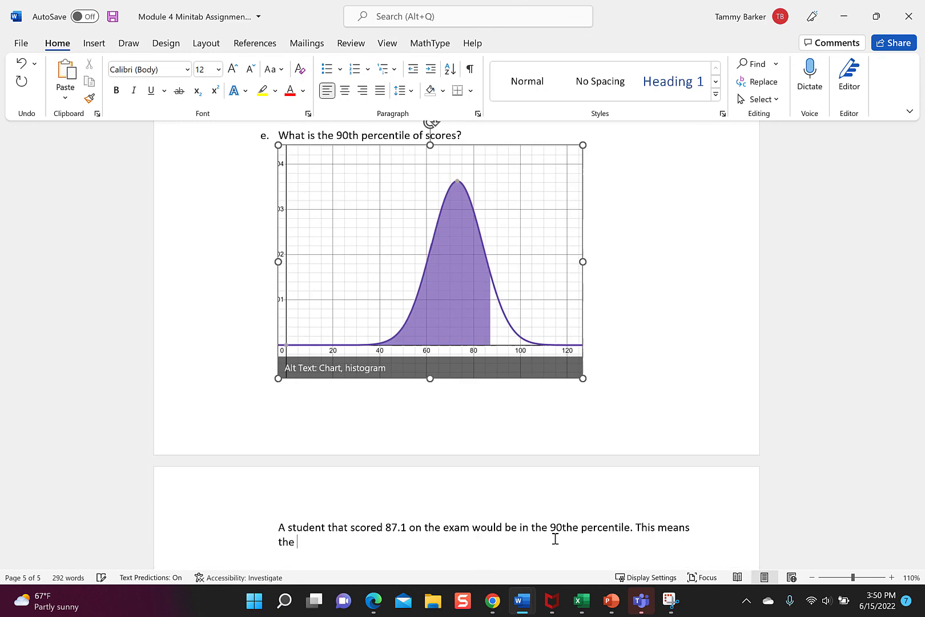
pyautogui.write('student scored better than 90% of the students that took the final exam.')
pyautogui.scroll(5, 553, 542)
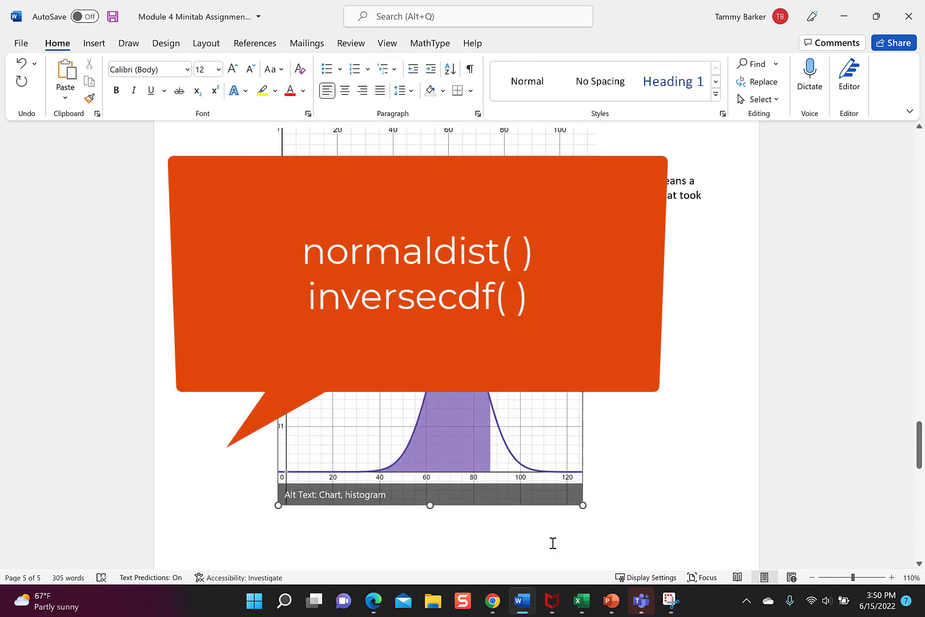
pyautogui.scroll(10, 552, 546)
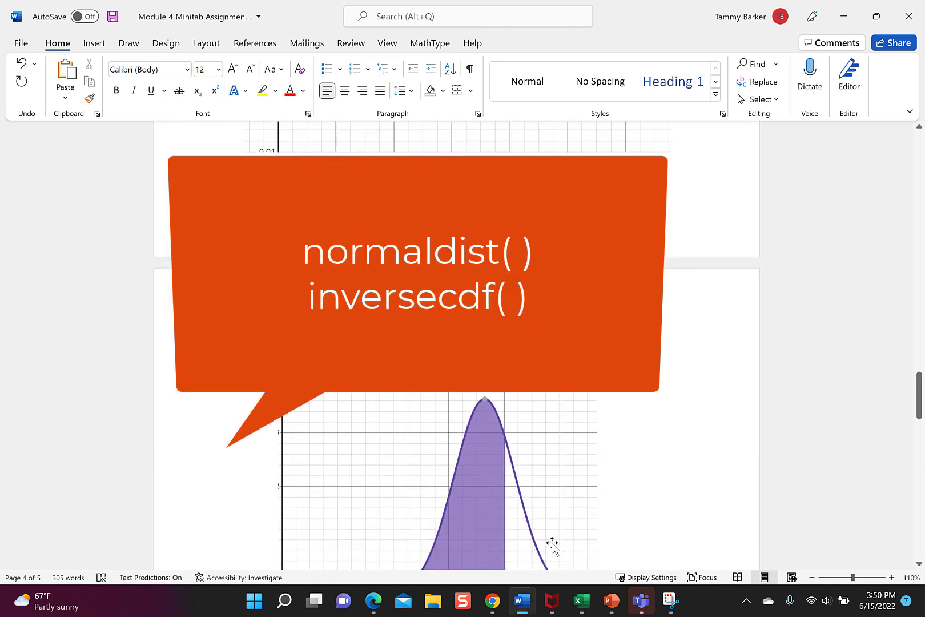
pyautogui.scroll(7, 552, 546)
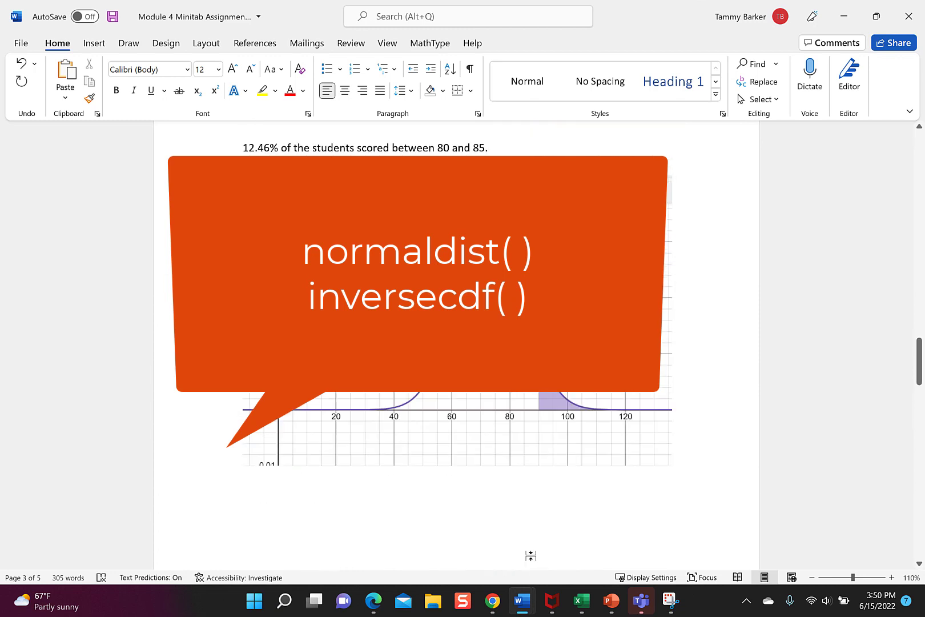